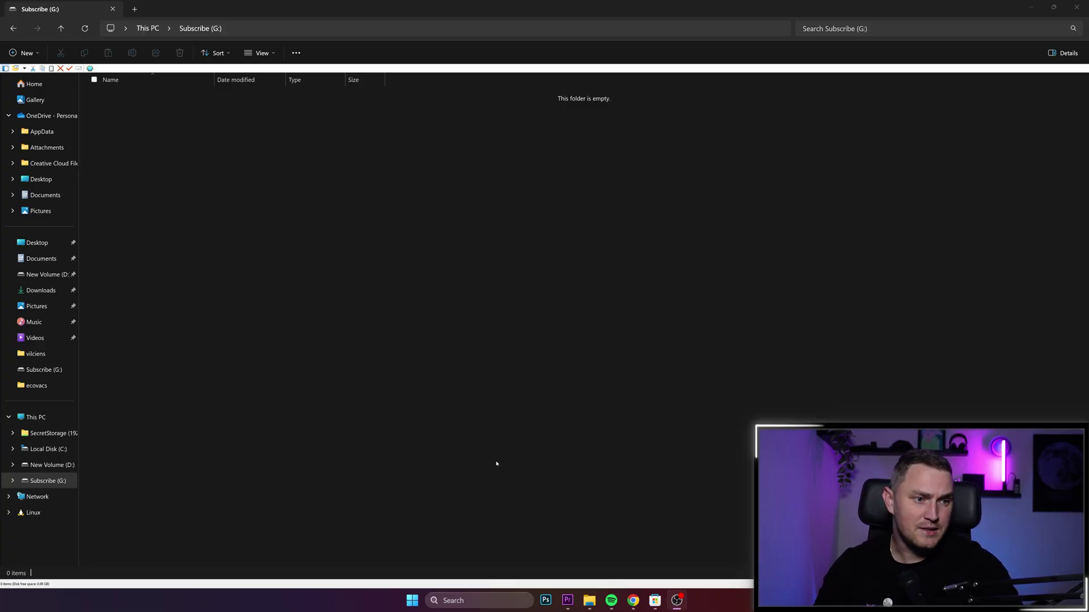
Step: Search Windows for 'mar' and open Microsoft Store from the best match
click(492, 600)
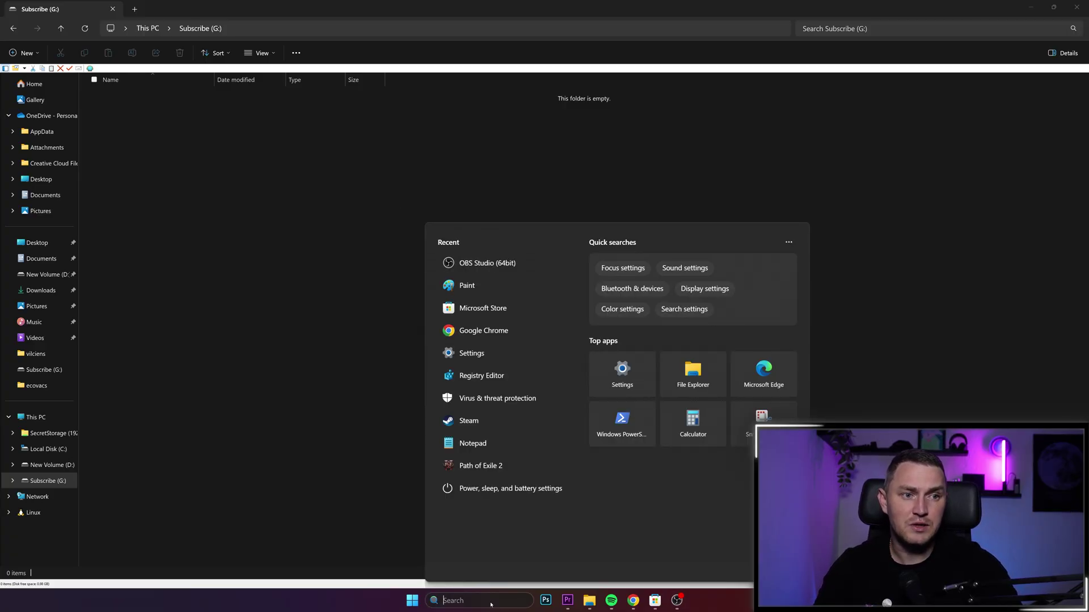
text(mar)
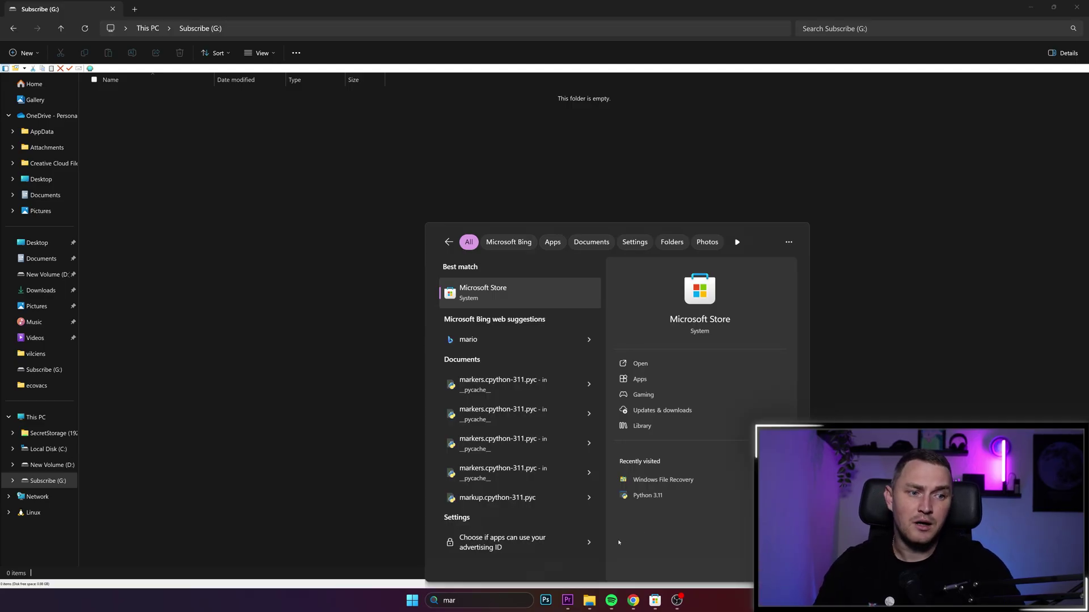
click(481, 298)
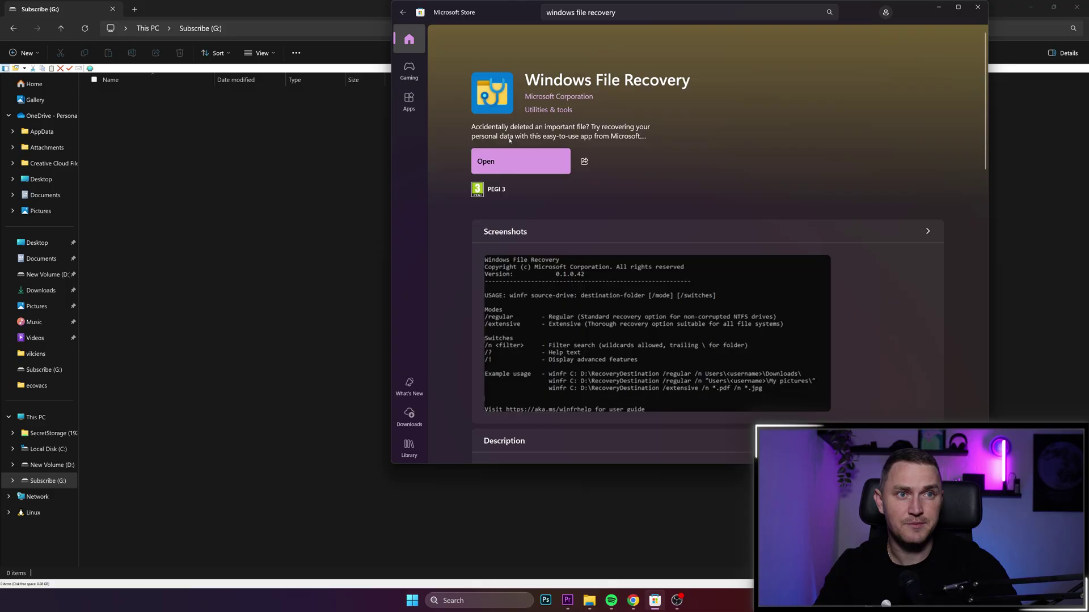
Step: Launch Windows File Recovery from its Store page, reposition its command window, and close the Store
click(539, 162)
click(550, 161)
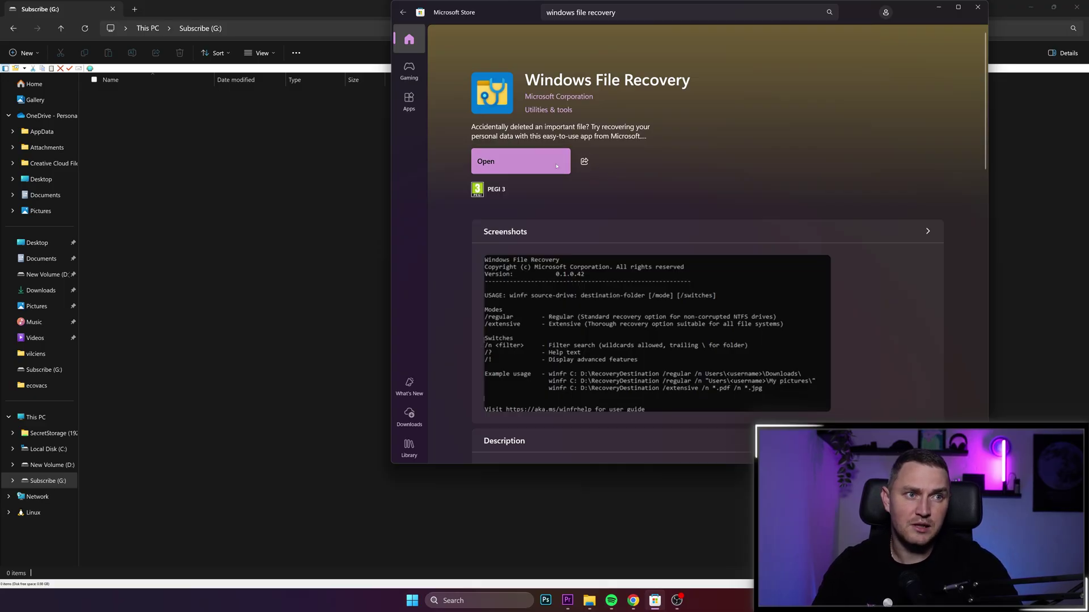
click(534, 168)
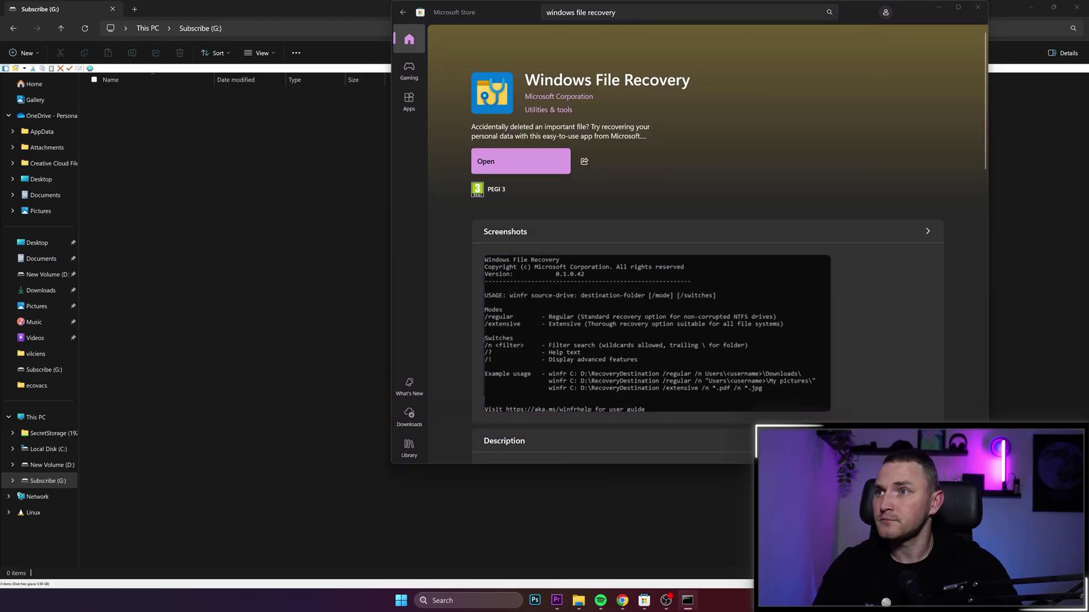
drag(623, 262, 669, 168)
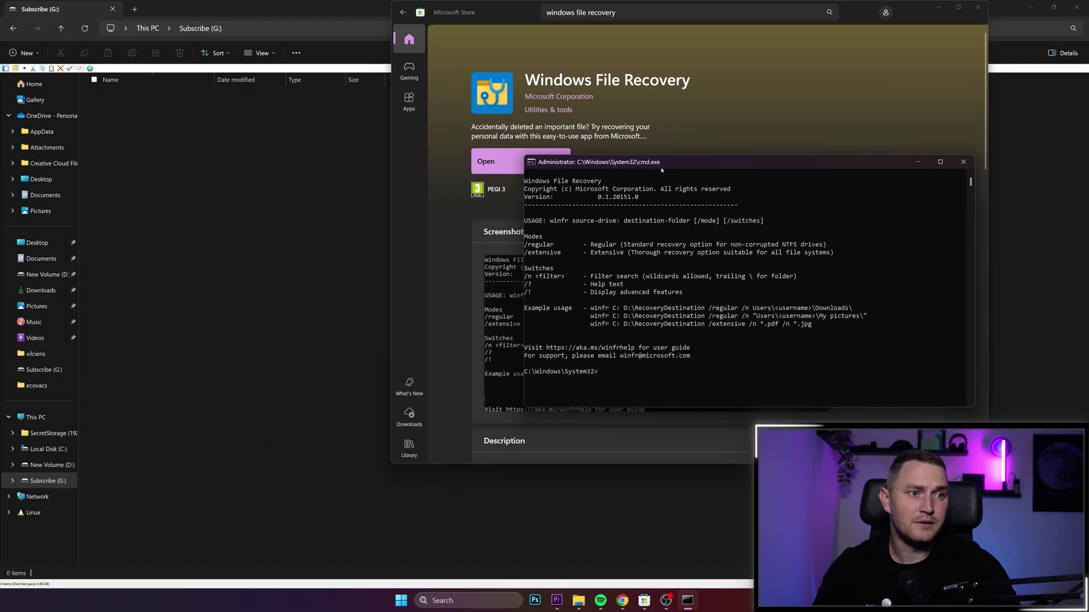
click(977, 8)
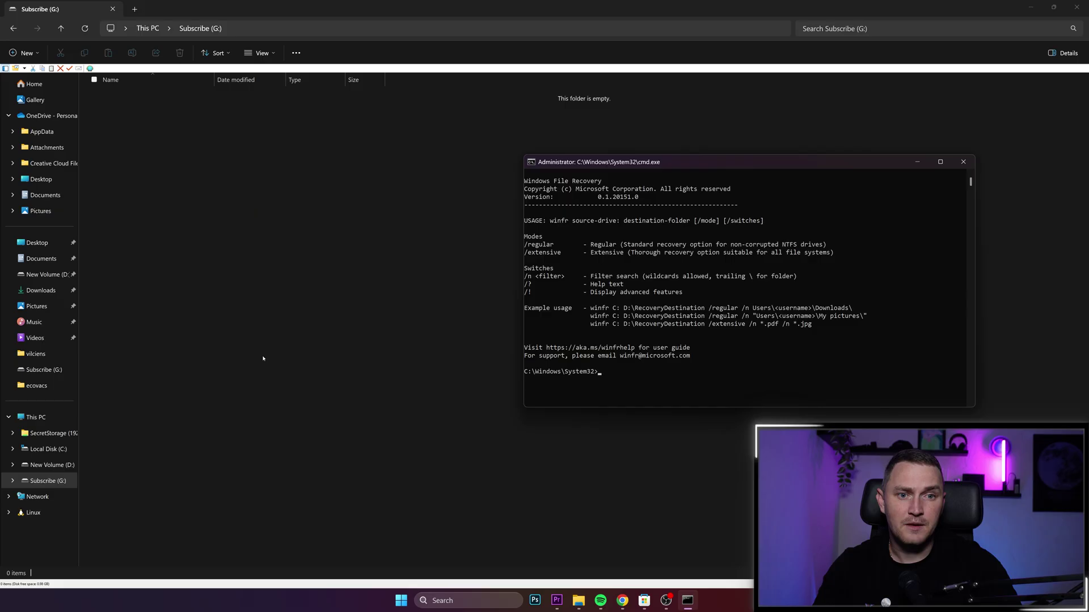
Step: Create a new text document named youtube_video on the Subscribe (G:) drive and open it
click(48, 481)
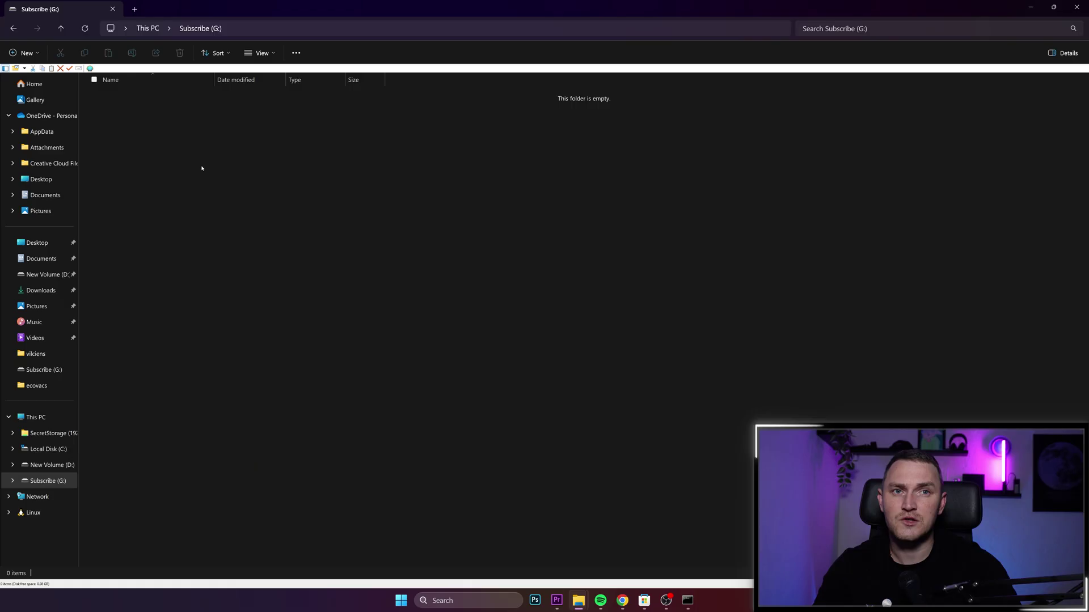
right_click(176, 198)
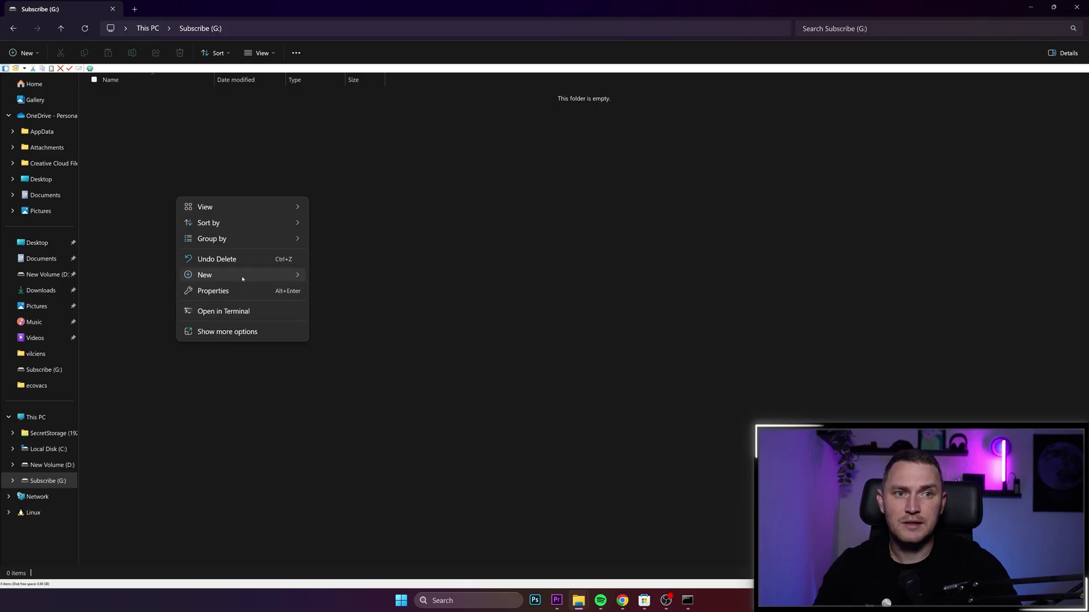
mouse_move(283, 275)
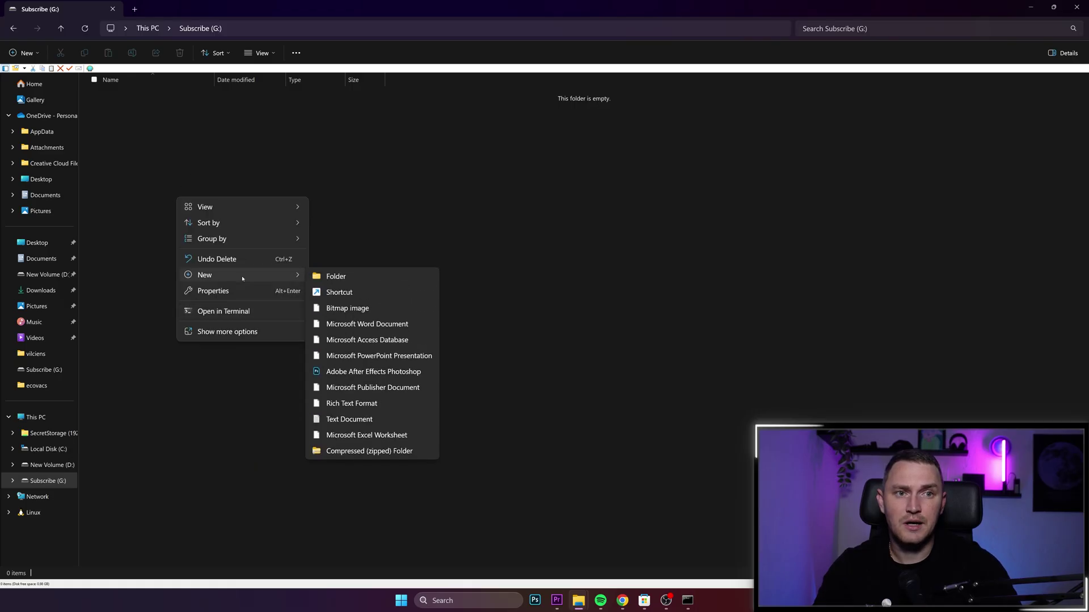
click(376, 421)
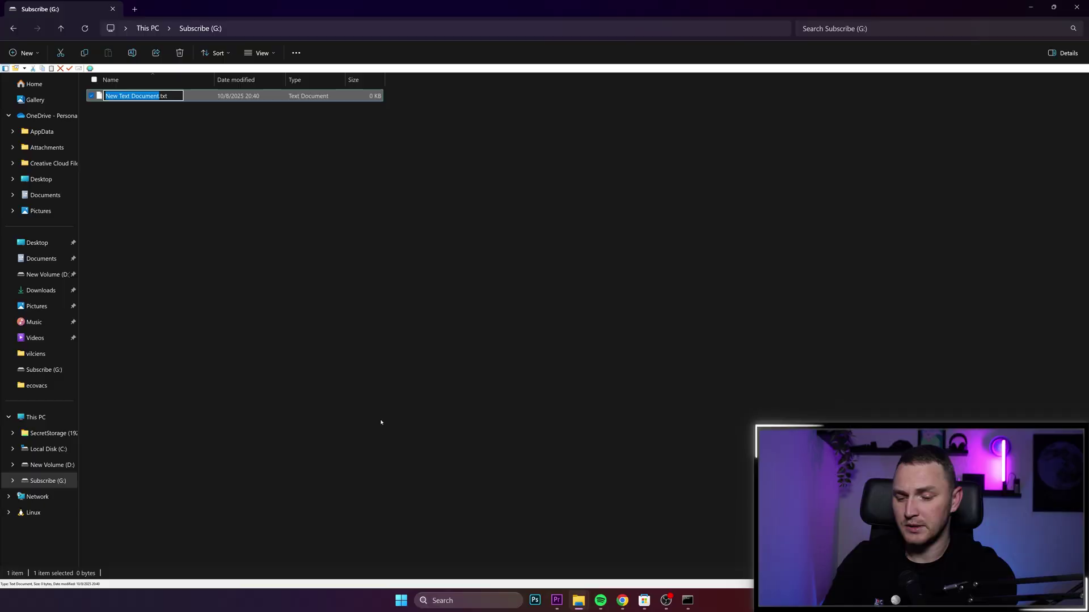
text(youtube_vi)
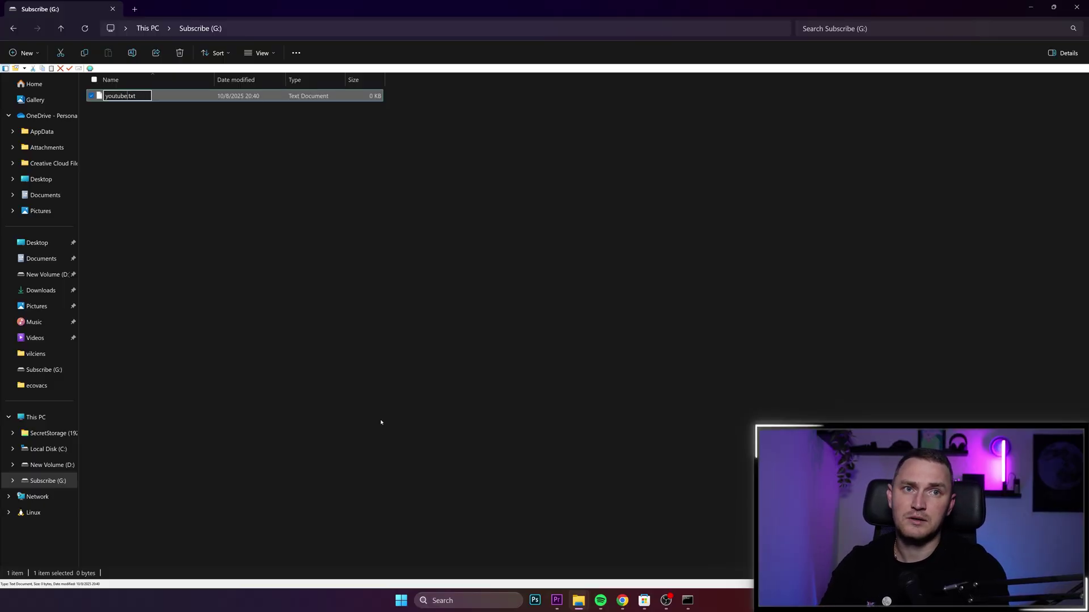
text(deo)
key(Return)
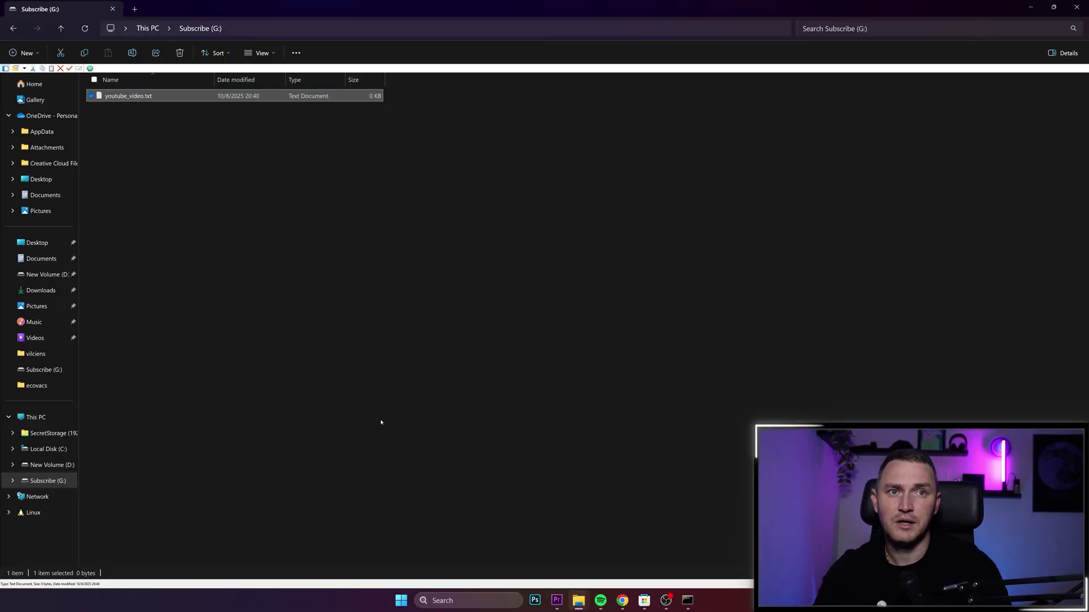
key(Return)
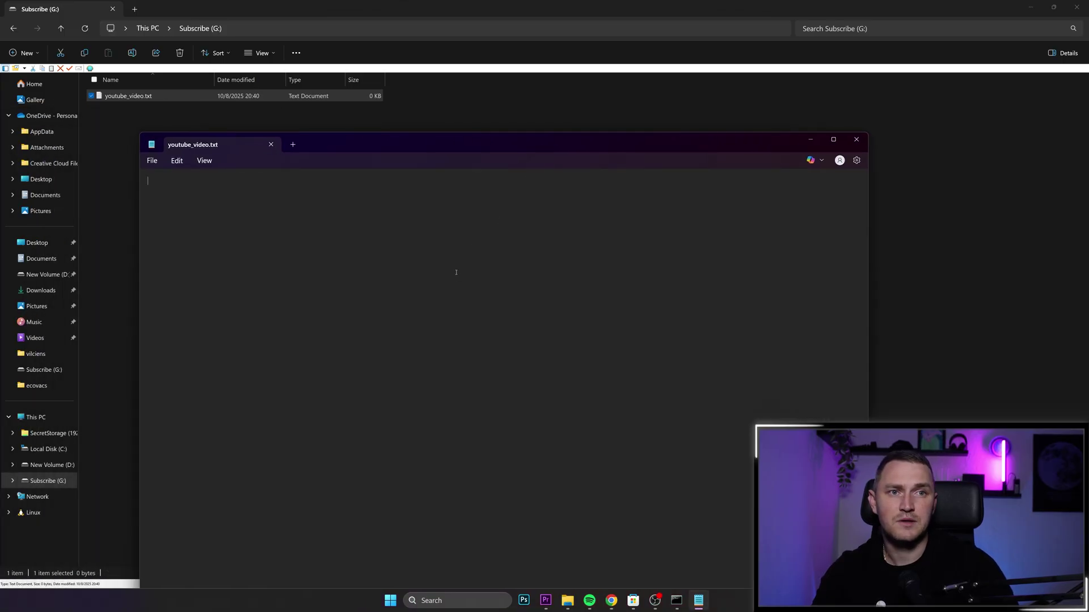
Step: Type 'Don't forget to subscribe to this video' and save it to youtube_video.txt
text(Don't fg)
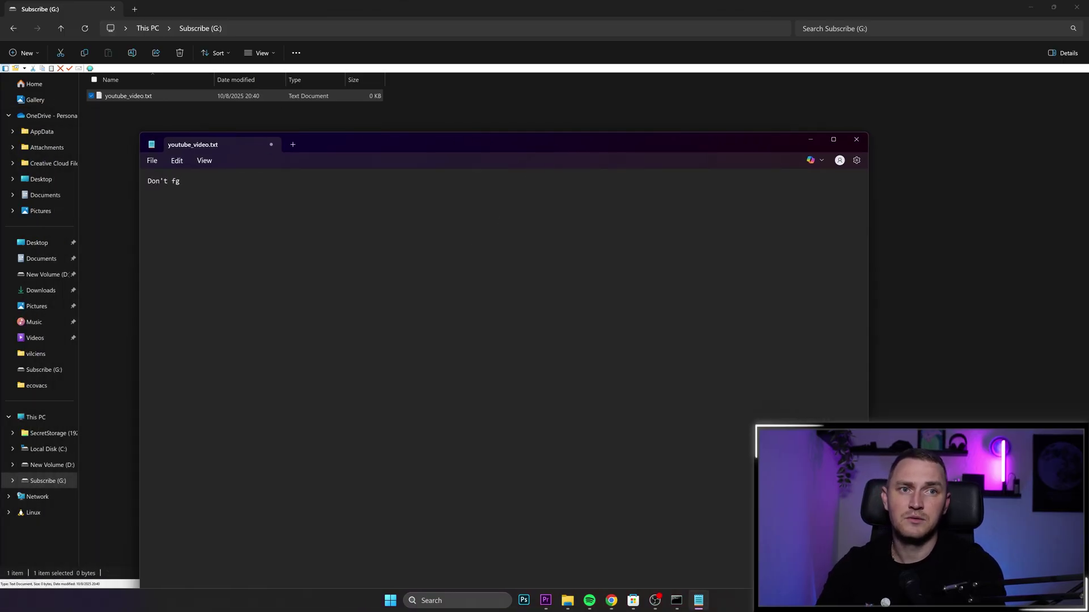
text(or)
key(BackSpace)
key(BackSpace)
key(BackSpace)
text(orget ft)
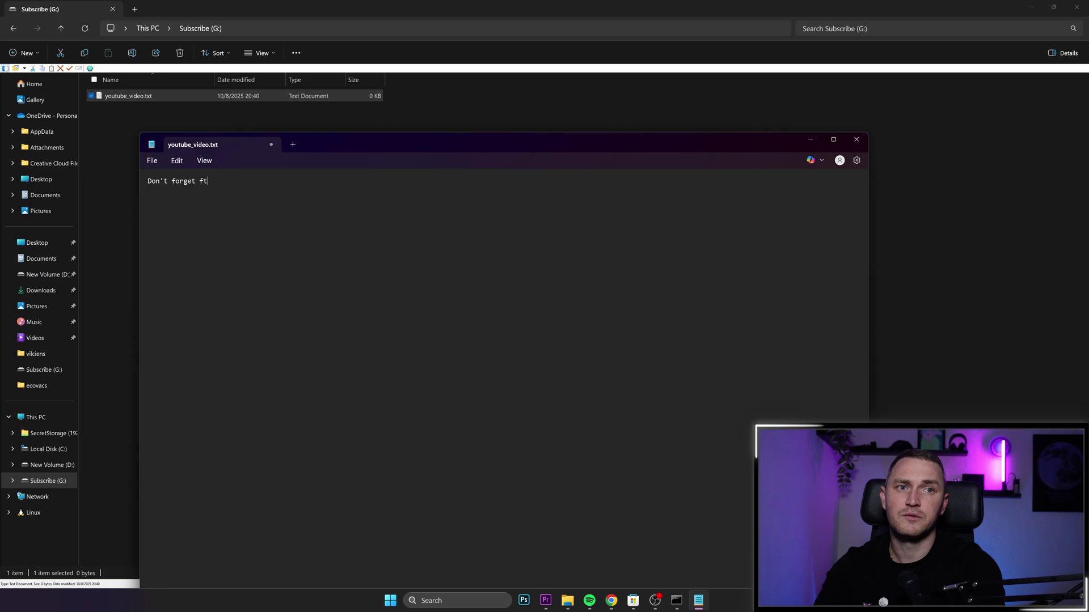
key(BackSpace)
key(BackSpace)
text(to subscribe )
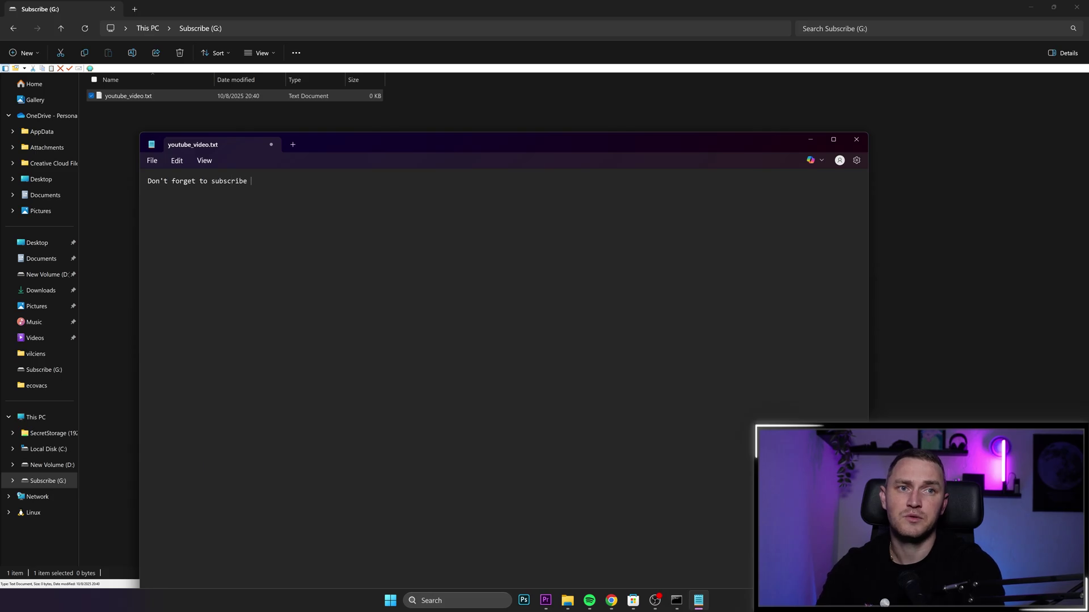
text(to this video)
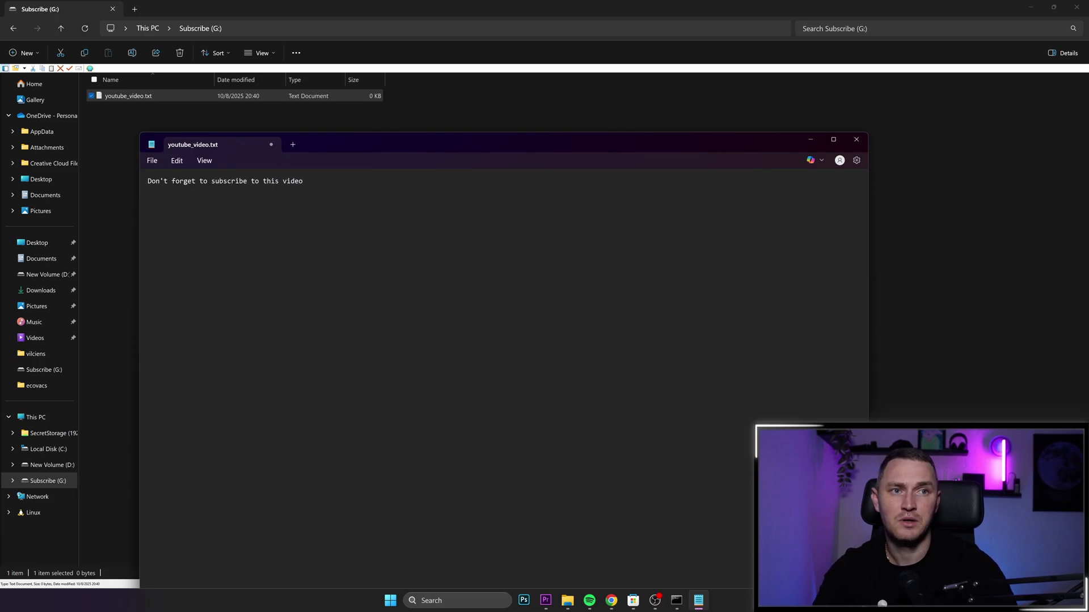
click(152, 159)
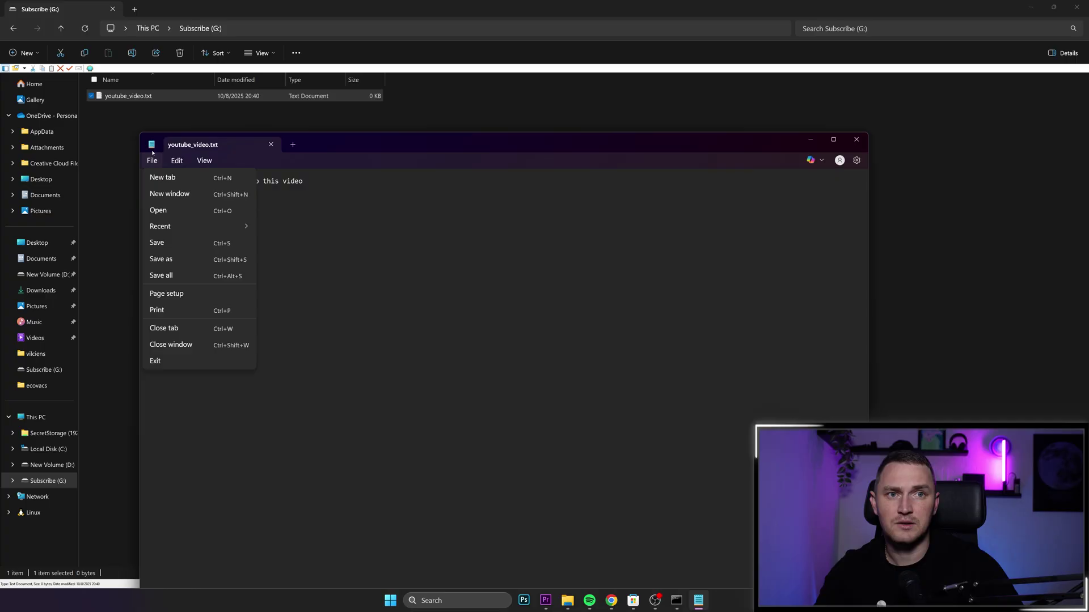
click(174, 242)
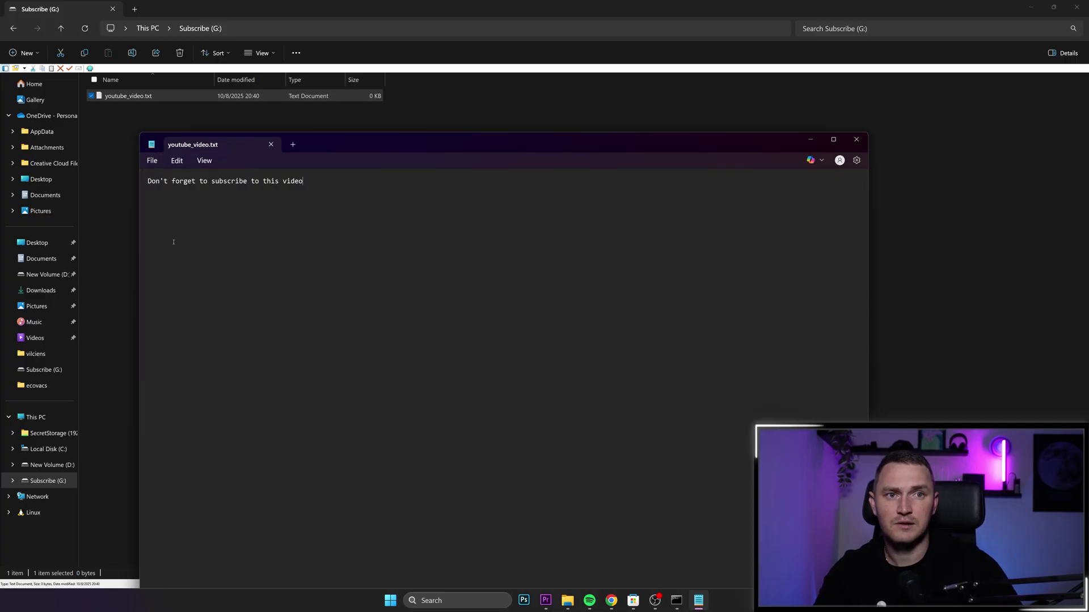
Step: Close Notepad, reopen youtube_video.txt to check its contents, then close it again
click(856, 140)
double_click(131, 96)
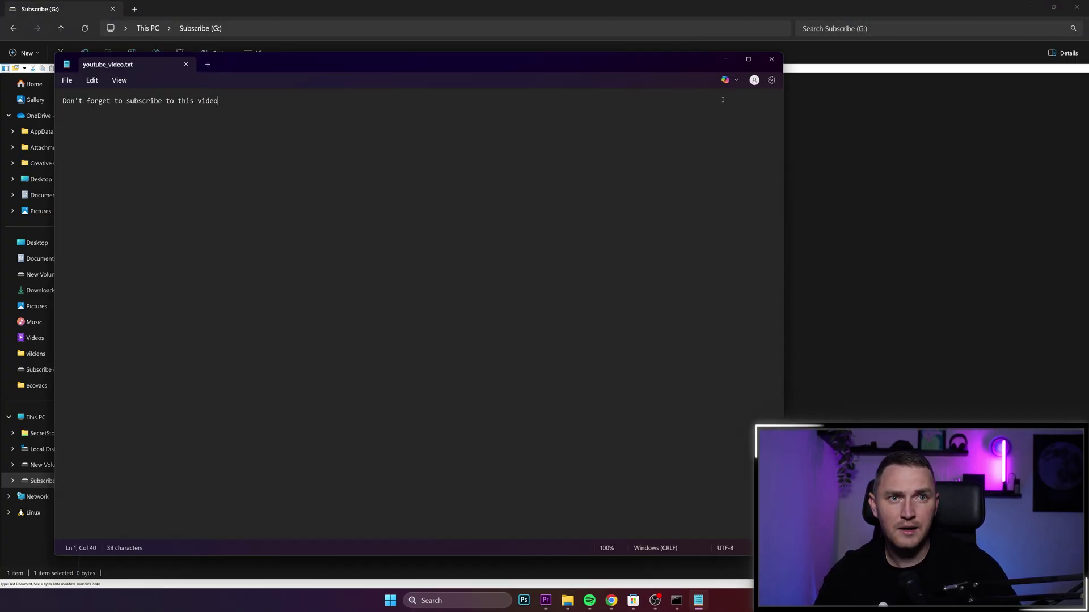
click(771, 59)
Step: Select youtube_video.txt on the G: drive and delete it
drag(148, 139, 132, 89)
key(Delete)
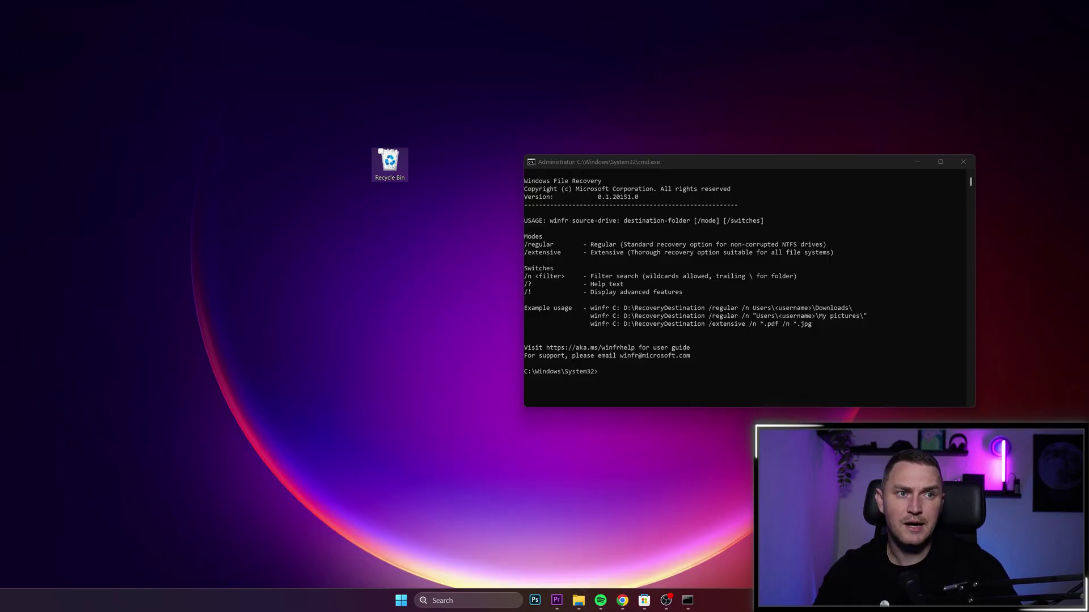
Step: Empty the Recycle Bin, permanently deleting its 17 items
right_click(391, 163)
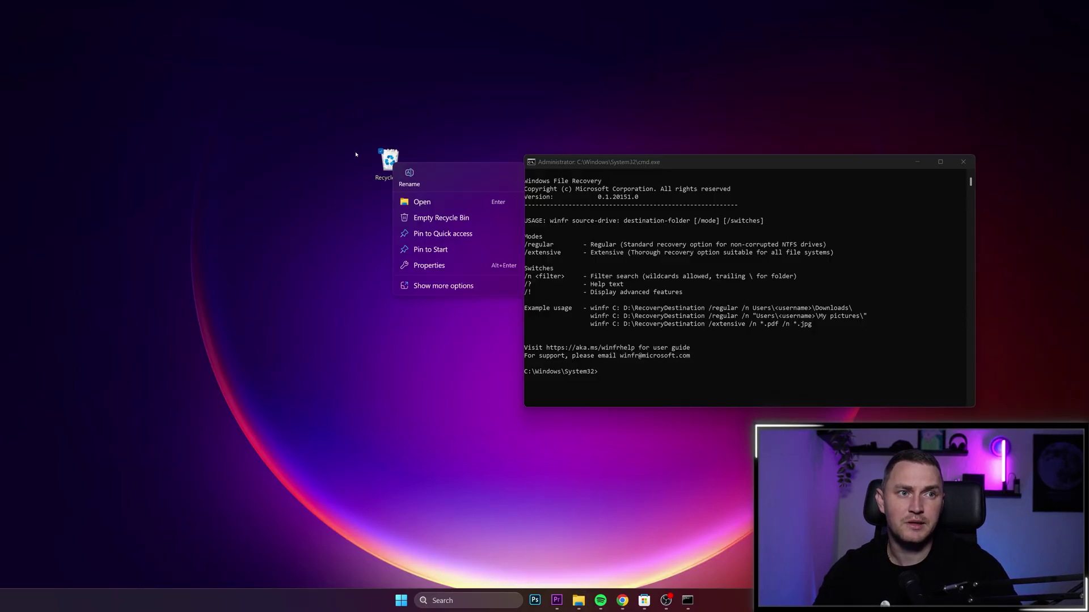
click(457, 221)
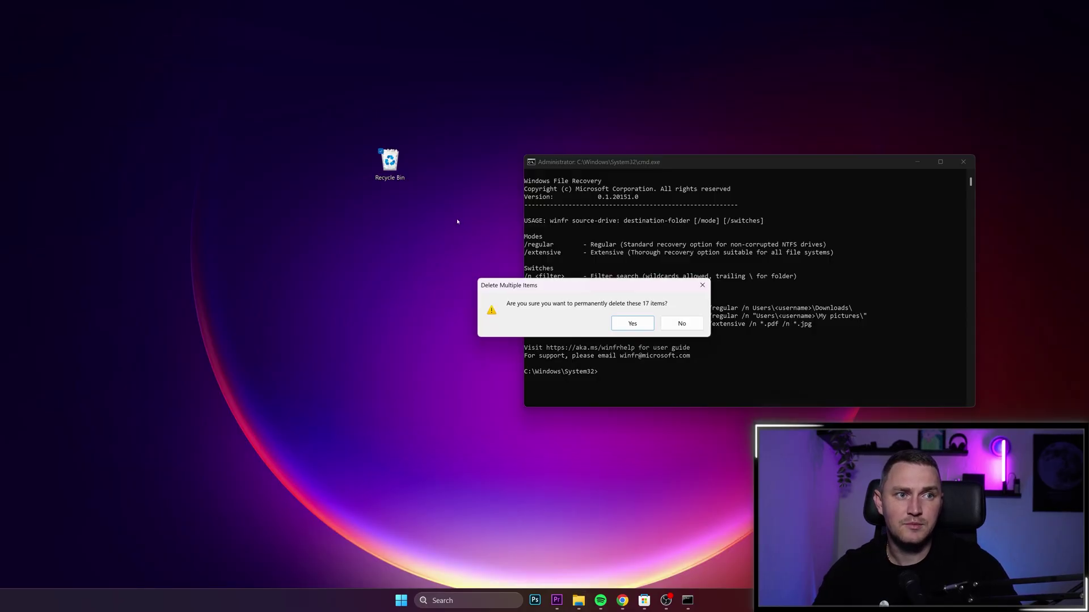
click(646, 319)
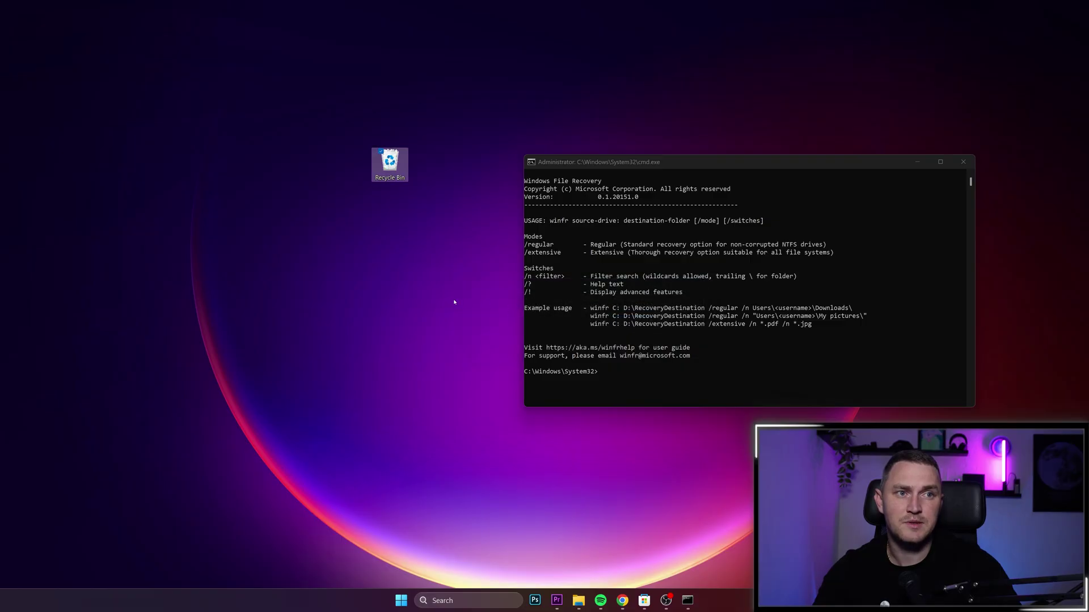
click(417, 242)
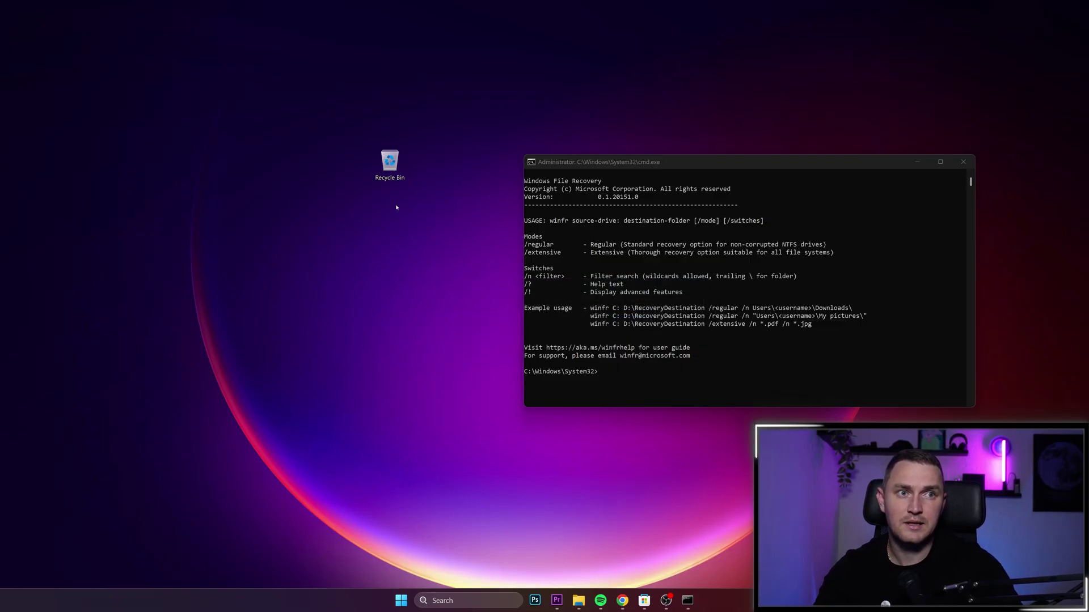
Step: Switch back to File Explorer and restore the Windows File Recovery command window
mouse_move(579, 600)
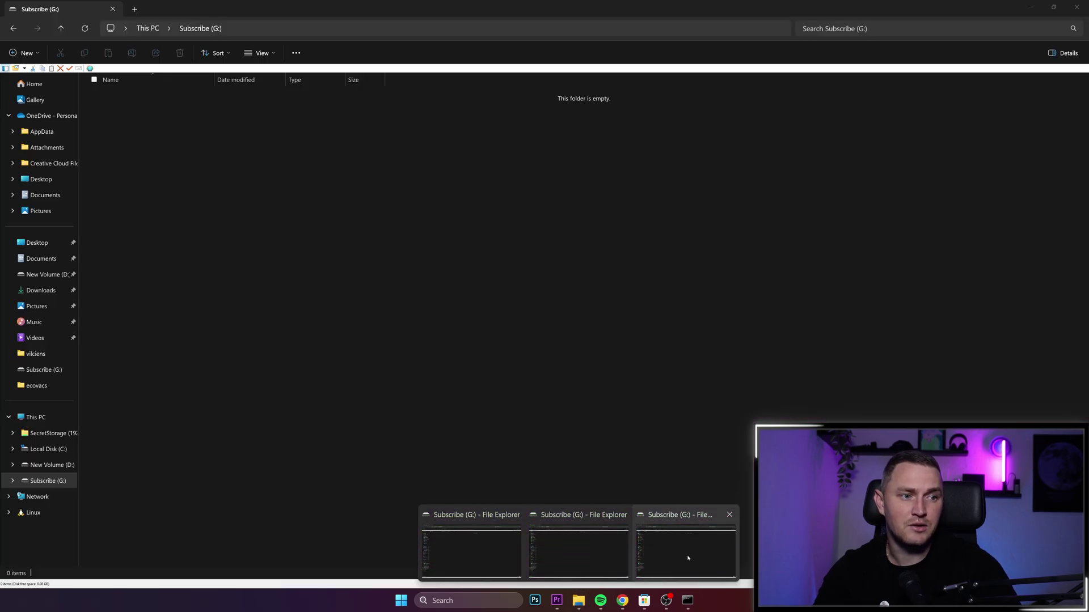
click(688, 558)
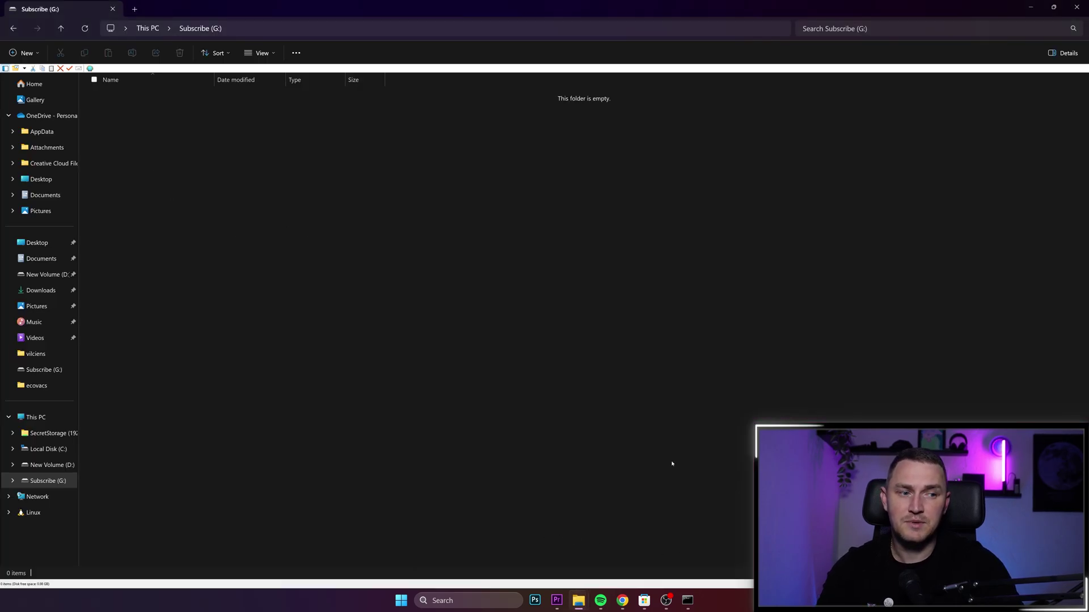
click(687, 600)
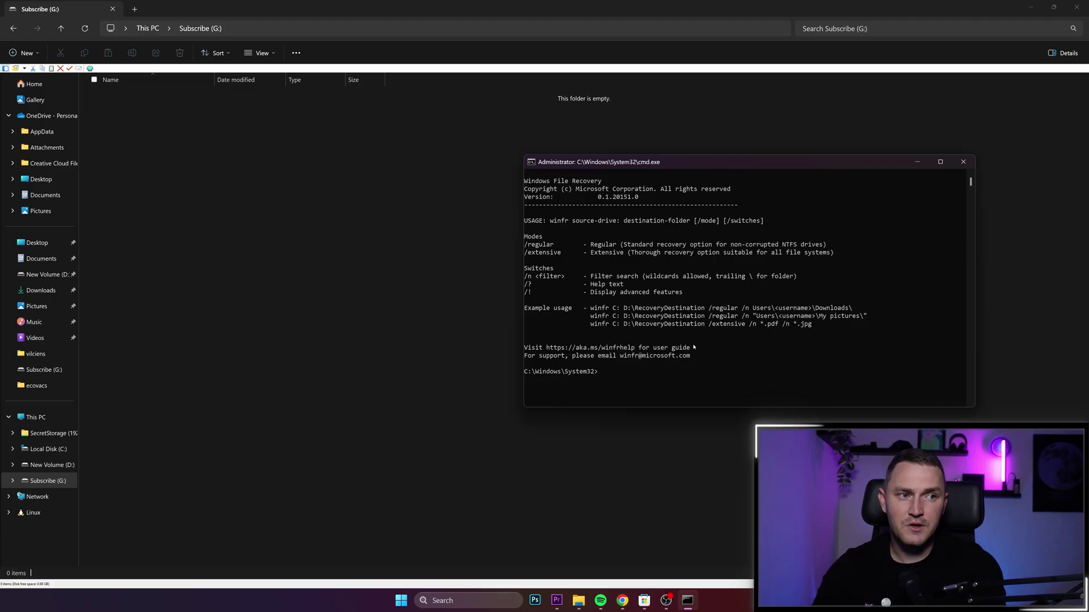
Step: Enter the command 'winfr G: C:\recover' at the prompt
text(winfr)
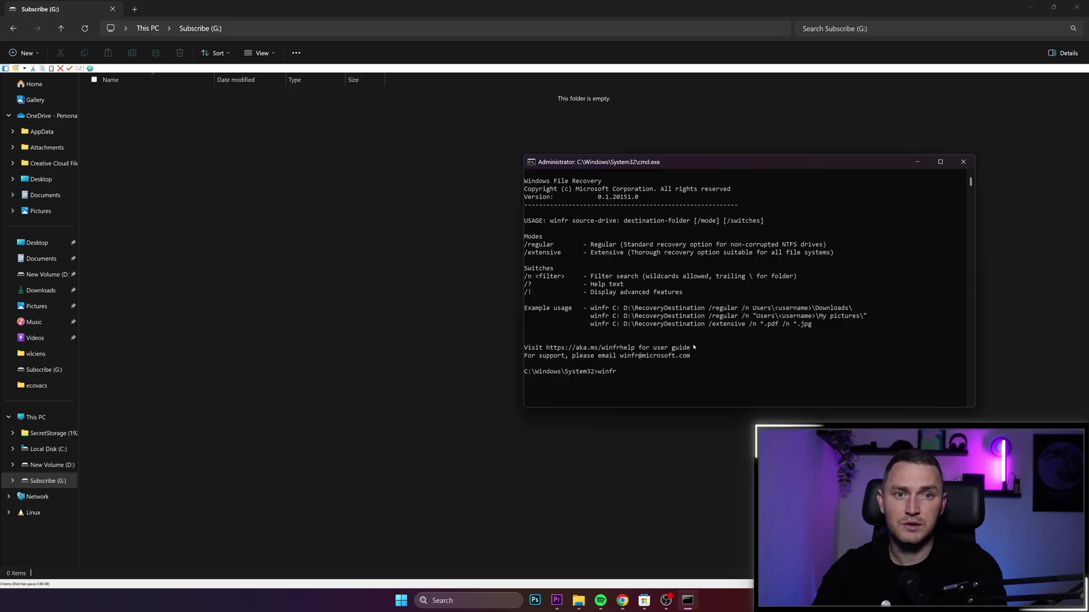
text(G:)
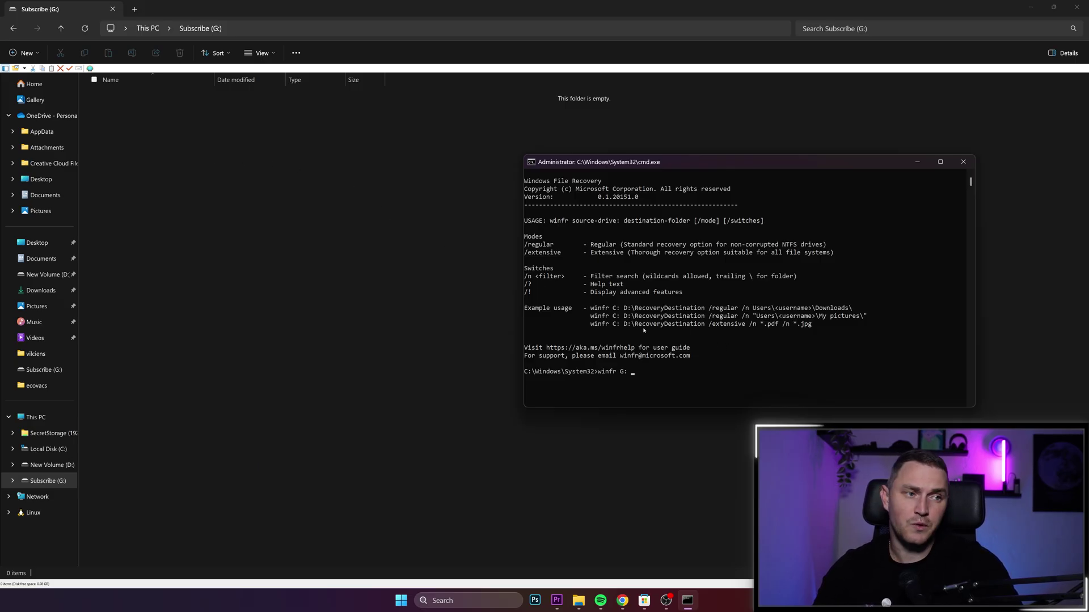
text( C)
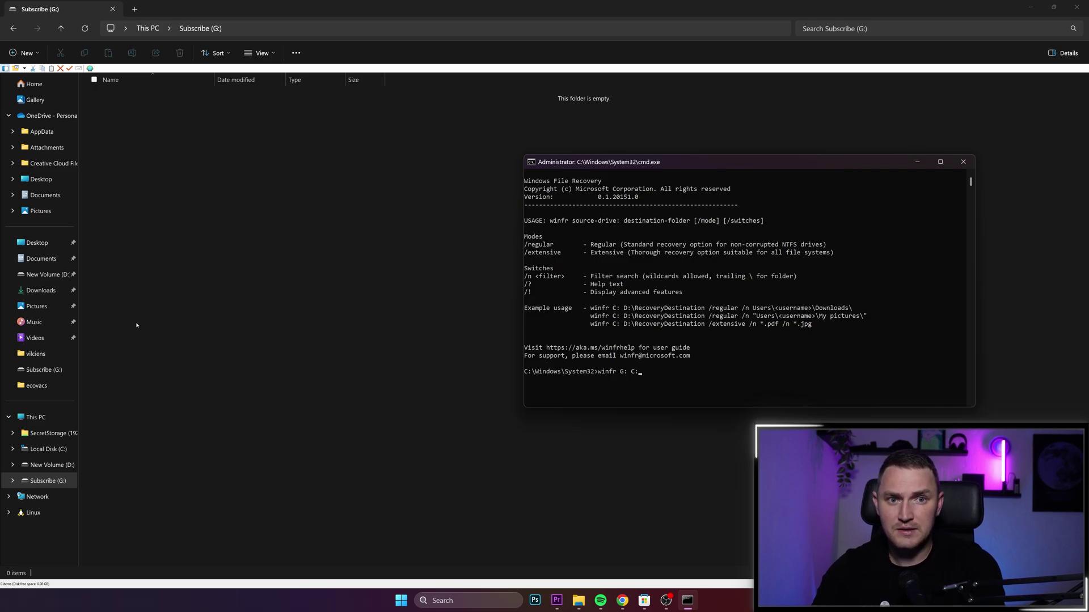
text(:\recover)
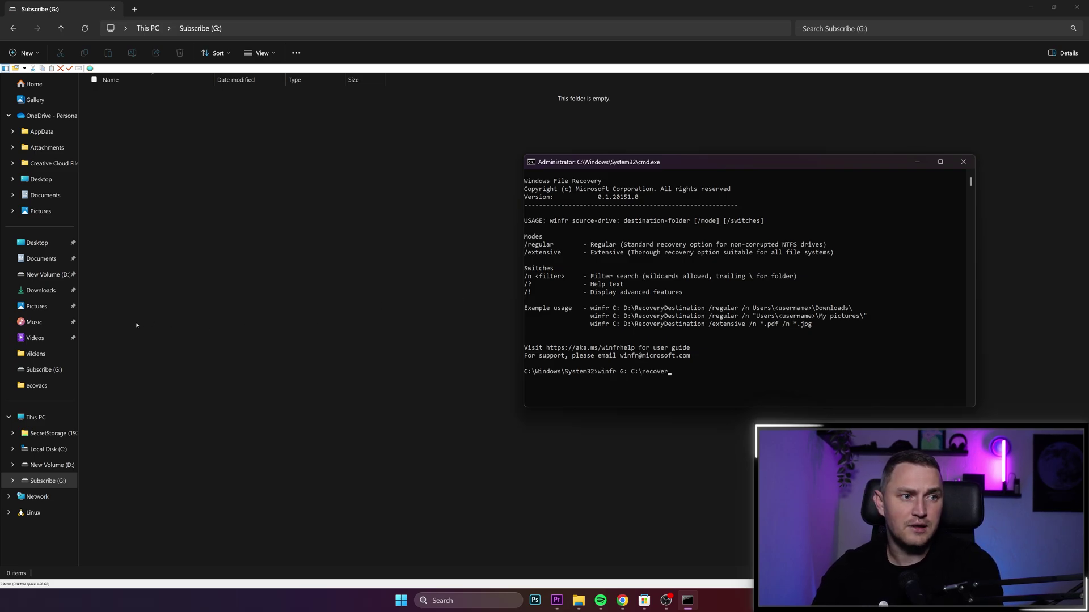
click(48, 450)
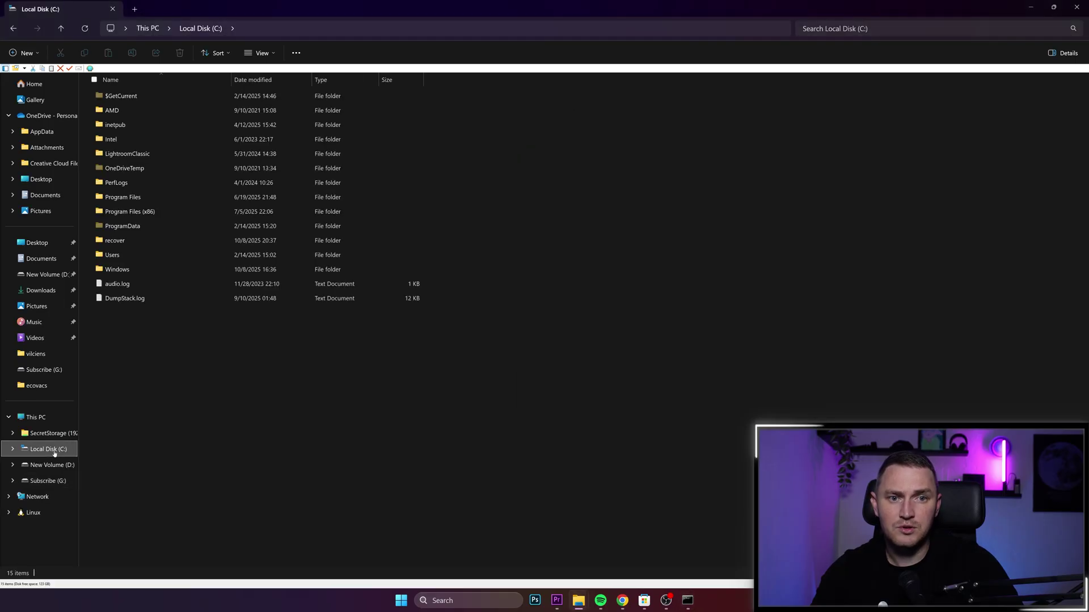
double_click(119, 241)
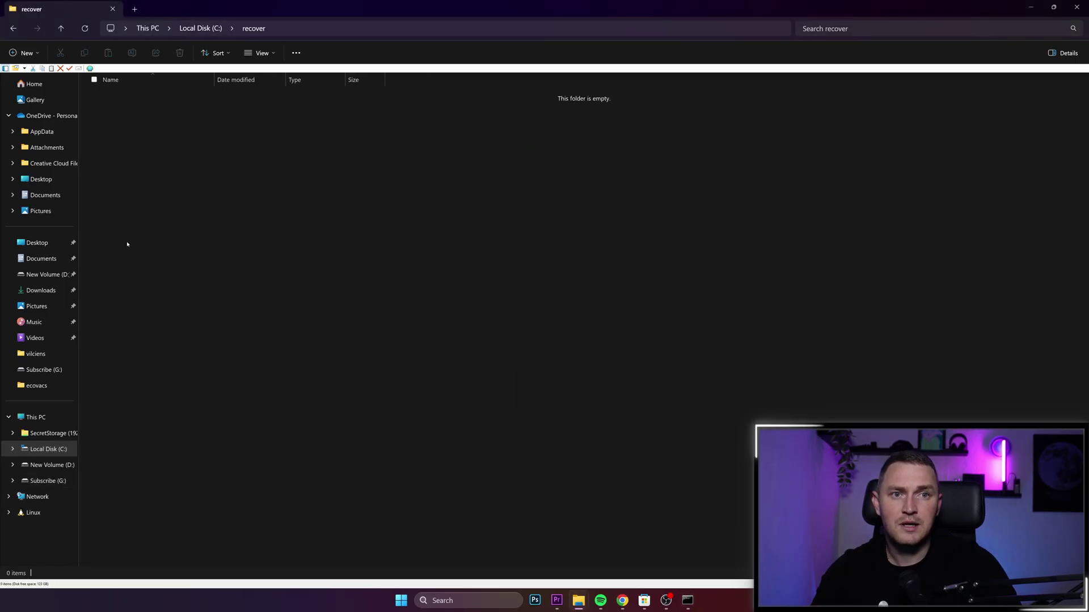
key(alt+d)
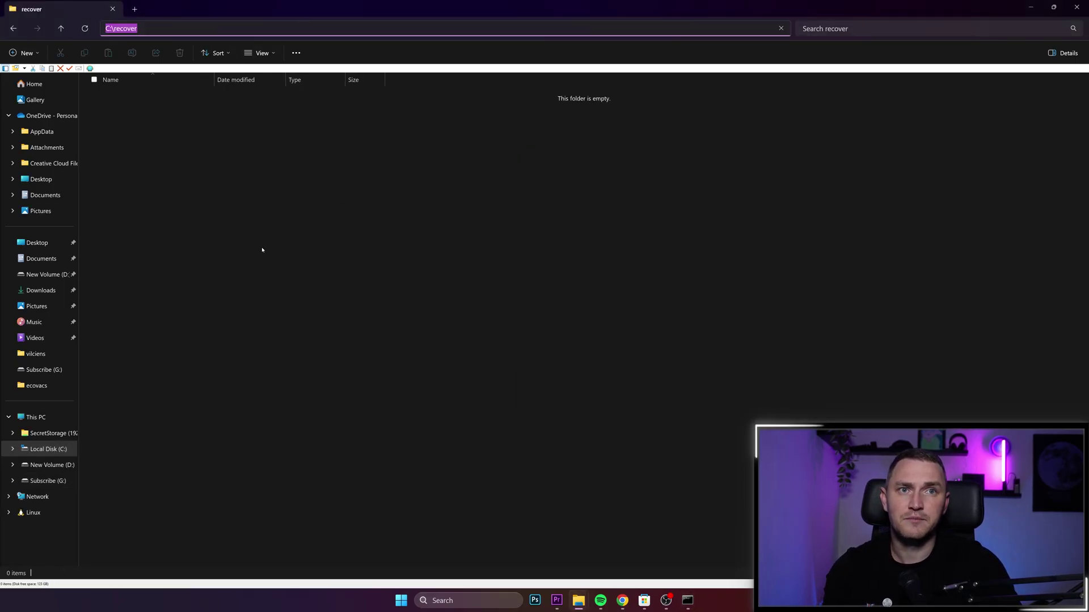
key(Escape)
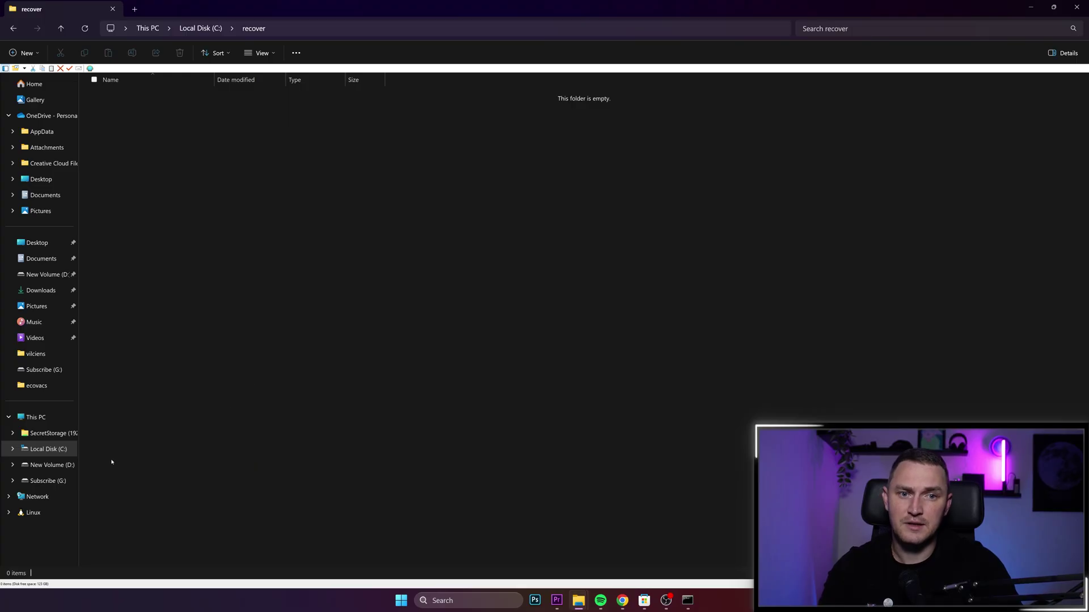
click(50, 480)
click(687, 600)
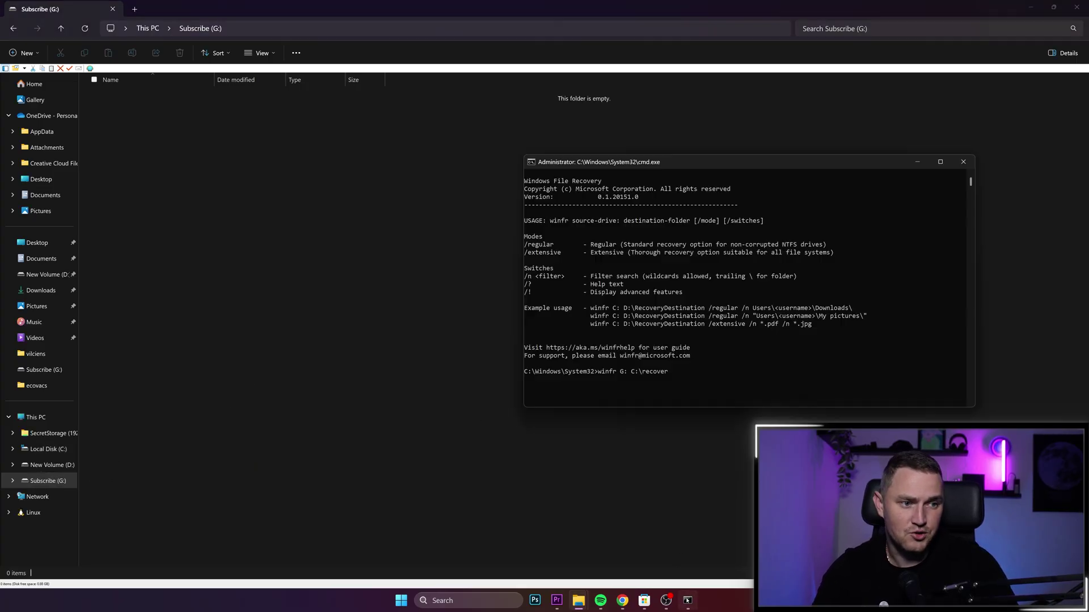
Step: Append '/regular /n *.txt' to the winfr command to recover only text files
click(743, 363)
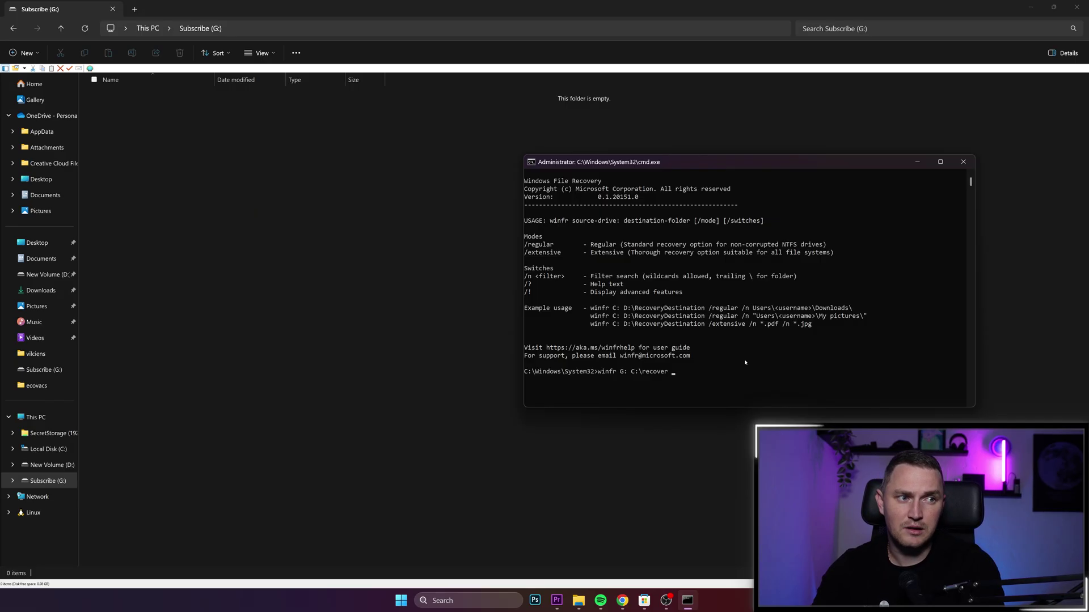
text(/)
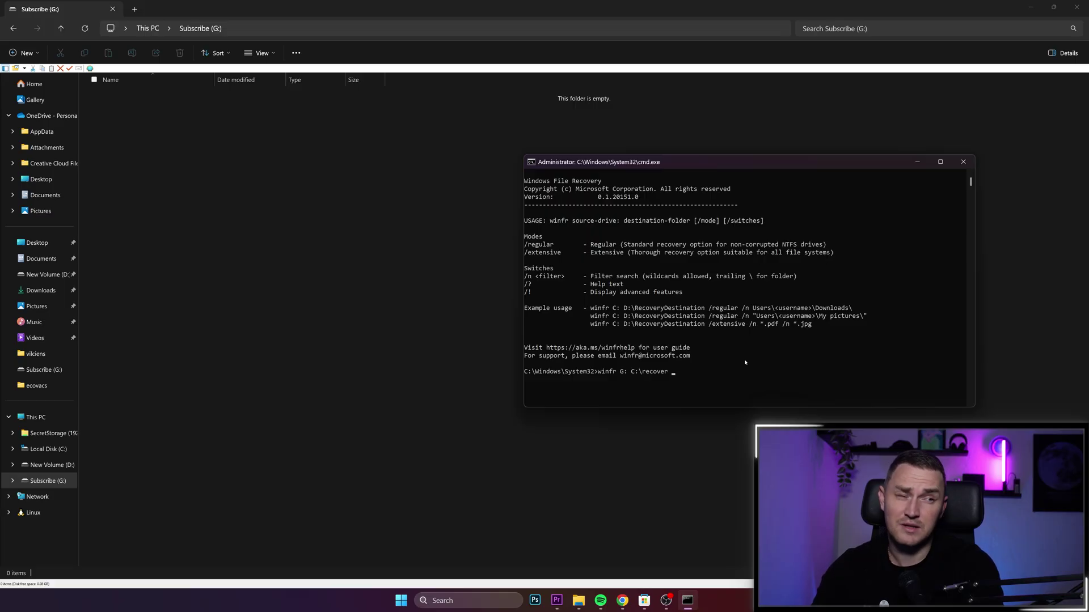
text(reg)
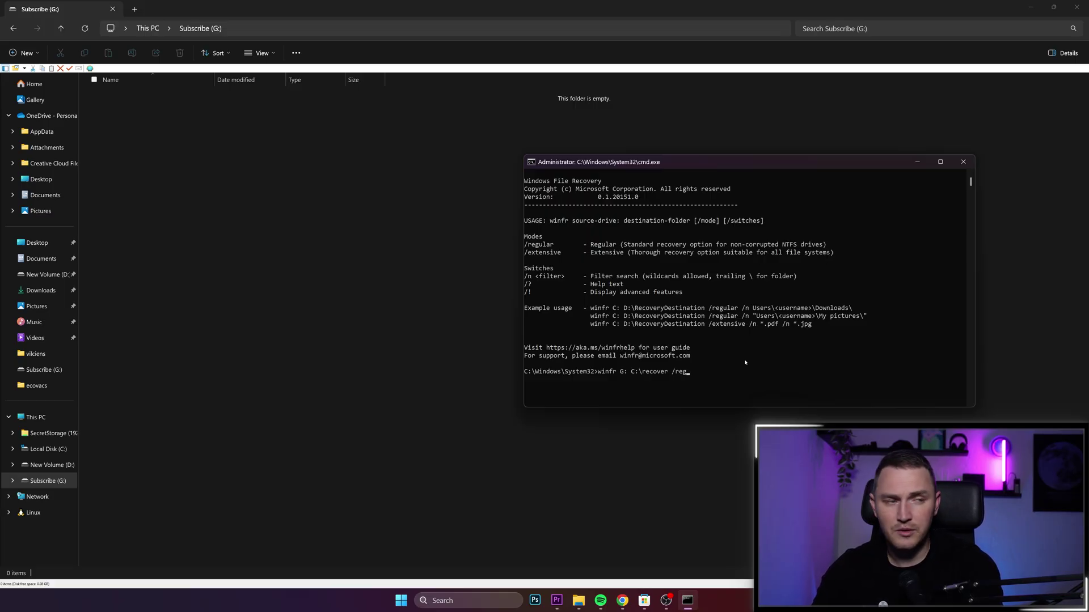
text(ular)
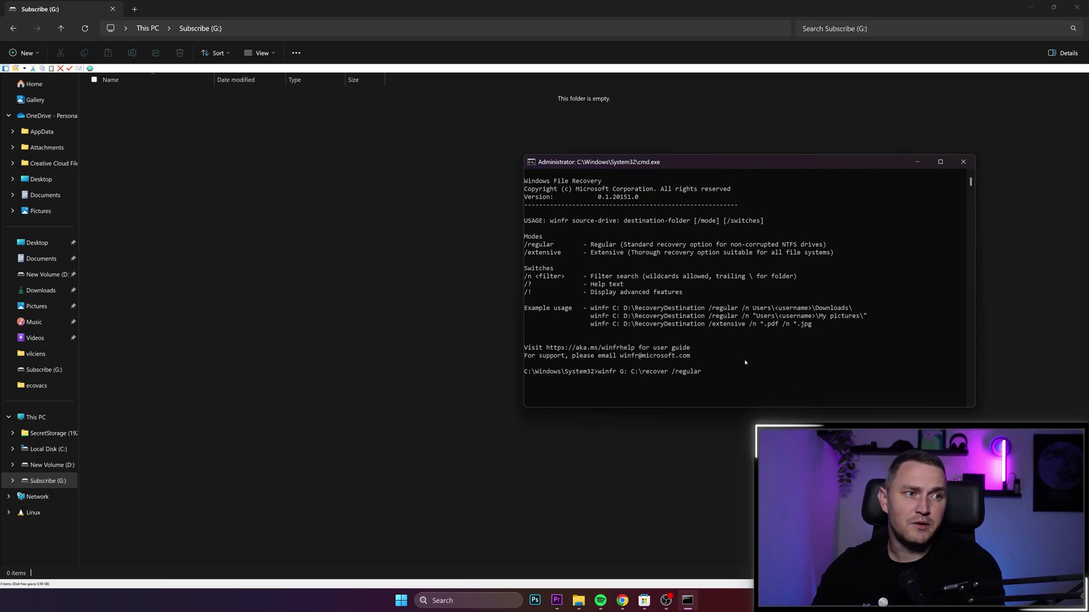
text( /n)
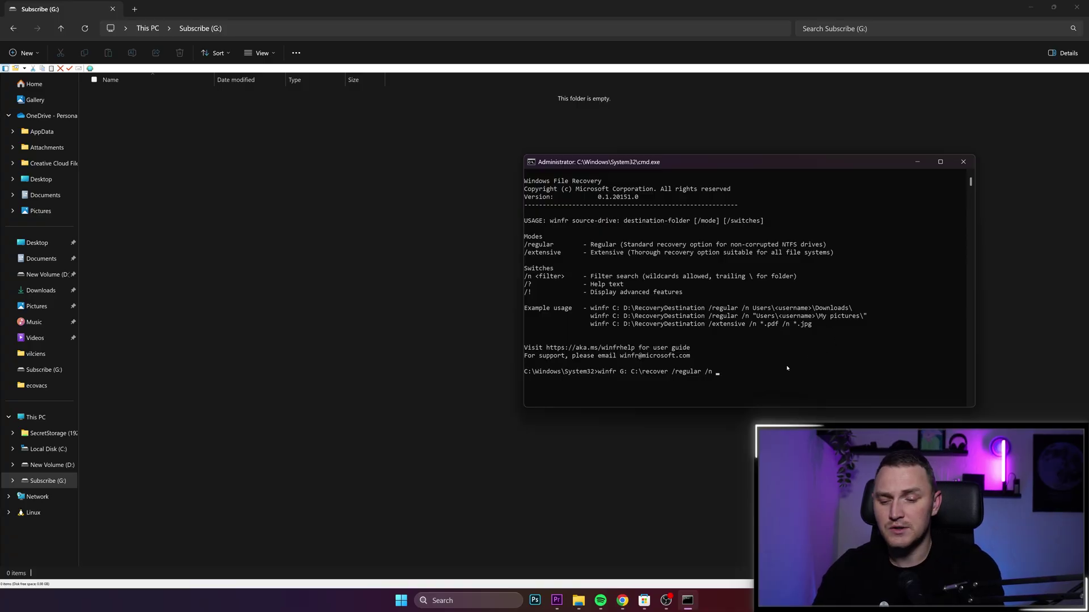
text(*.txt)
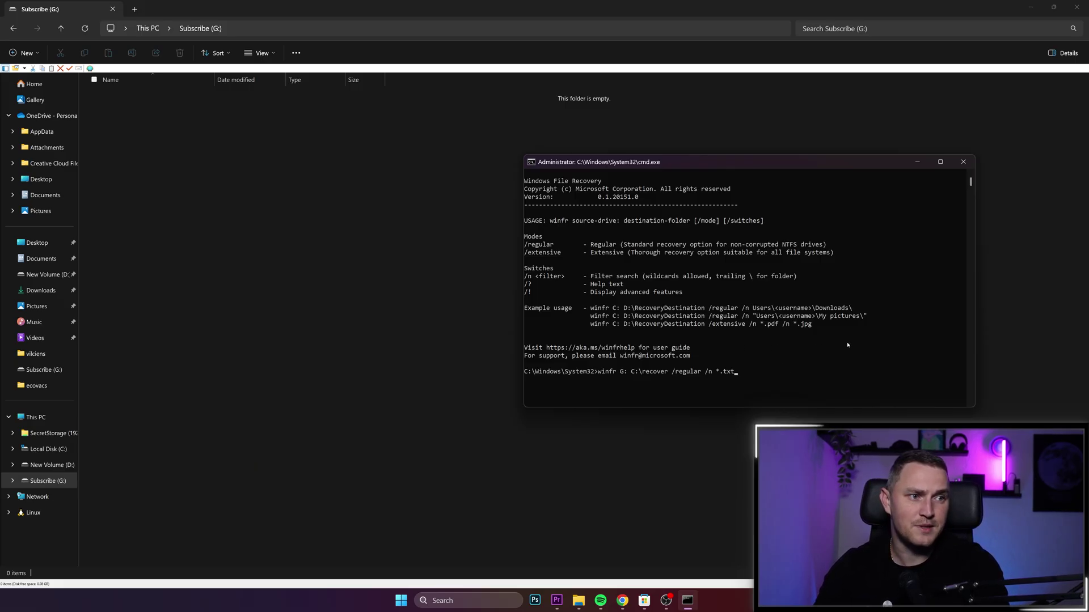
Step: Run the winfr command, answer y to continue, and y to view the recovered files
key(Return)
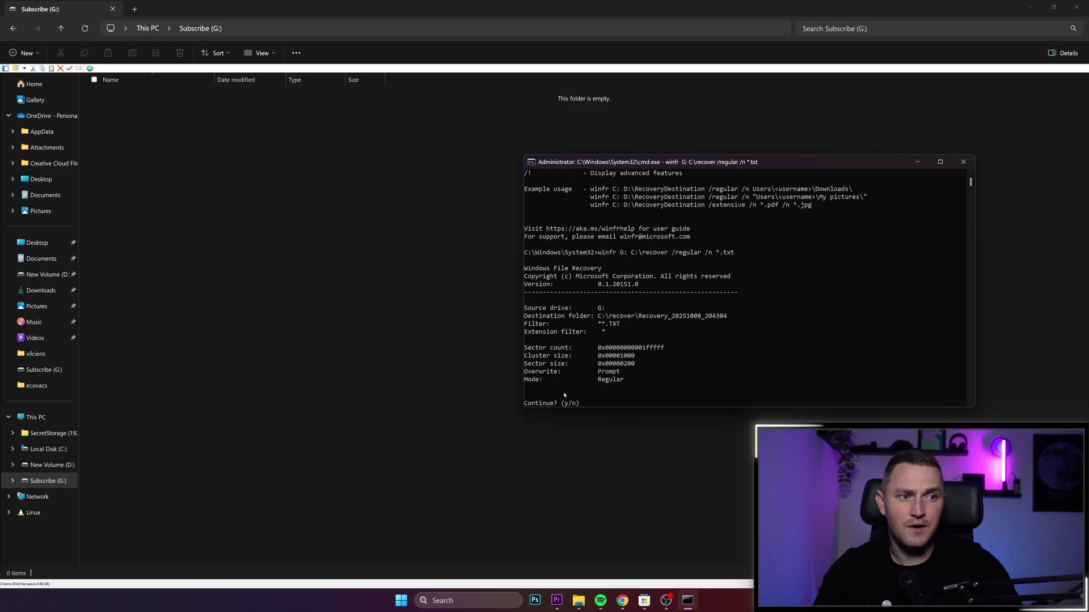
key(y)
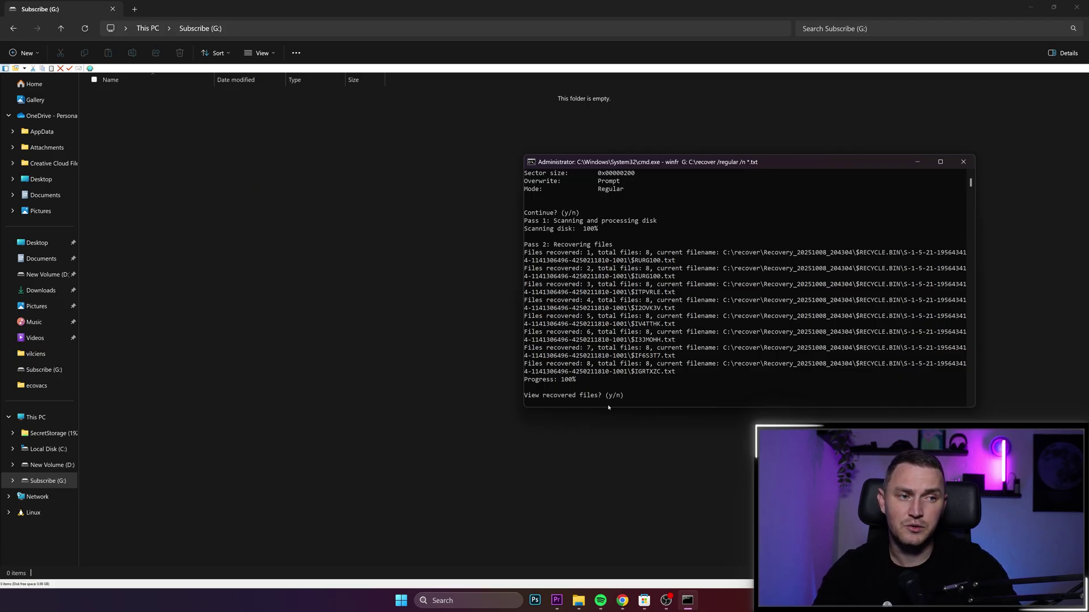
key(y)
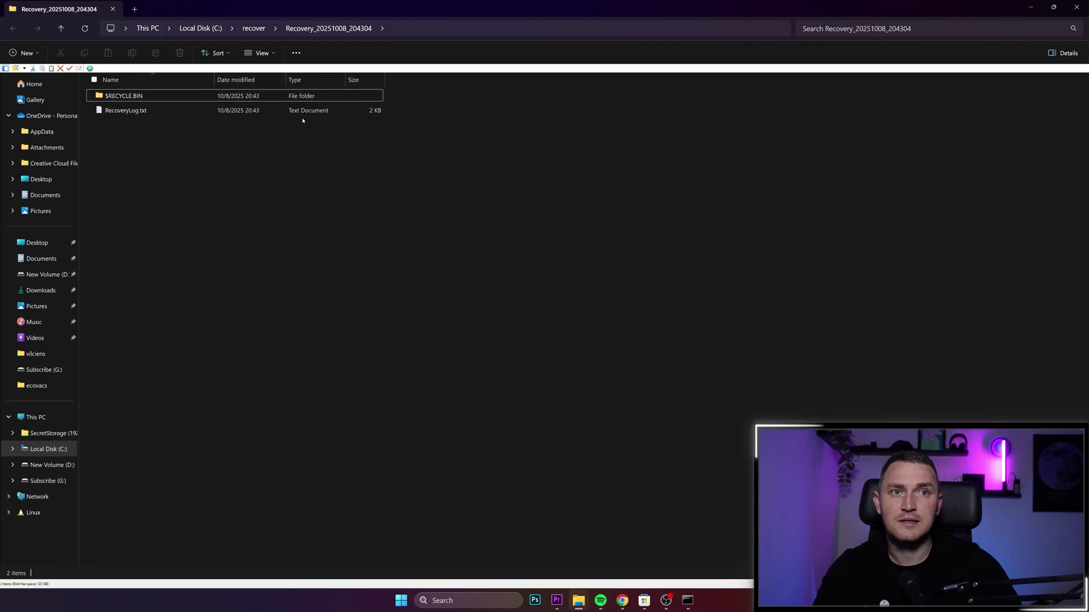
Step: Open $RECYCLE.BIN and its S-1-5-21 user folder to view the eight recovered .txt files
key(ctrl+l)
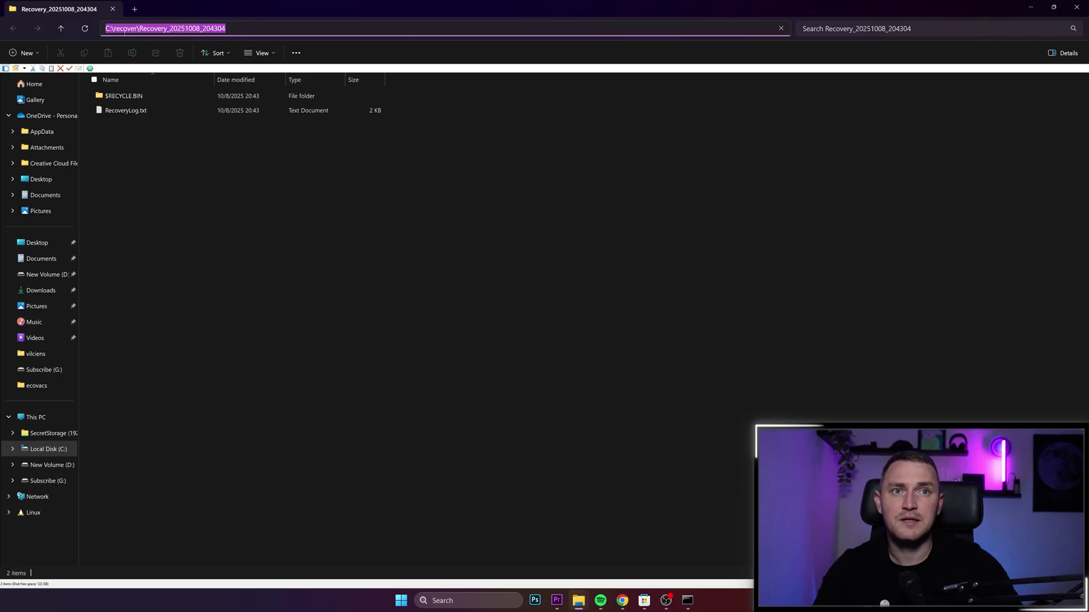
click(144, 137)
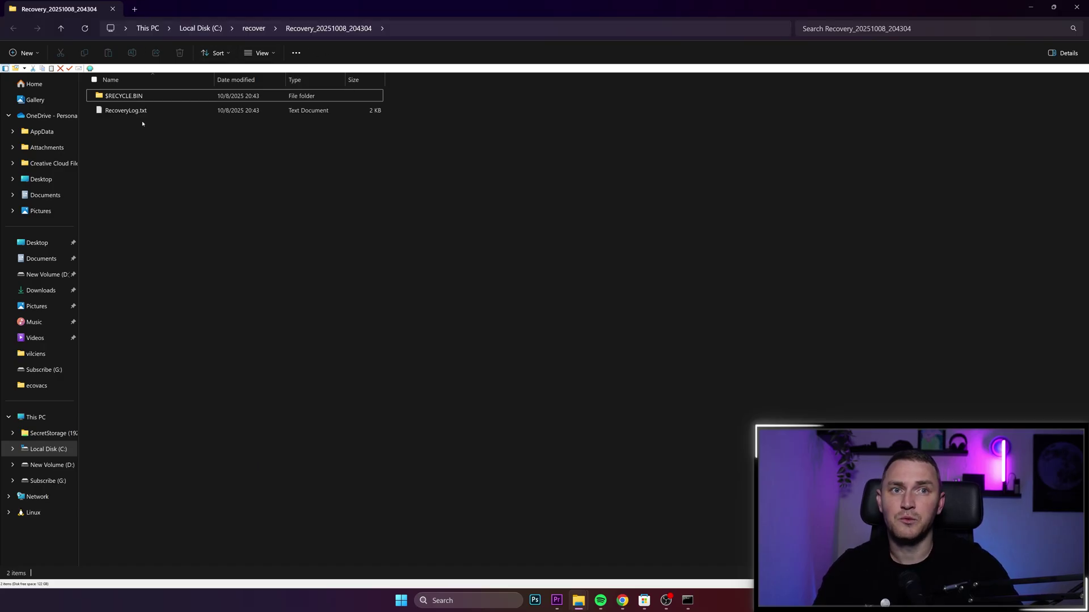
double_click(164, 96)
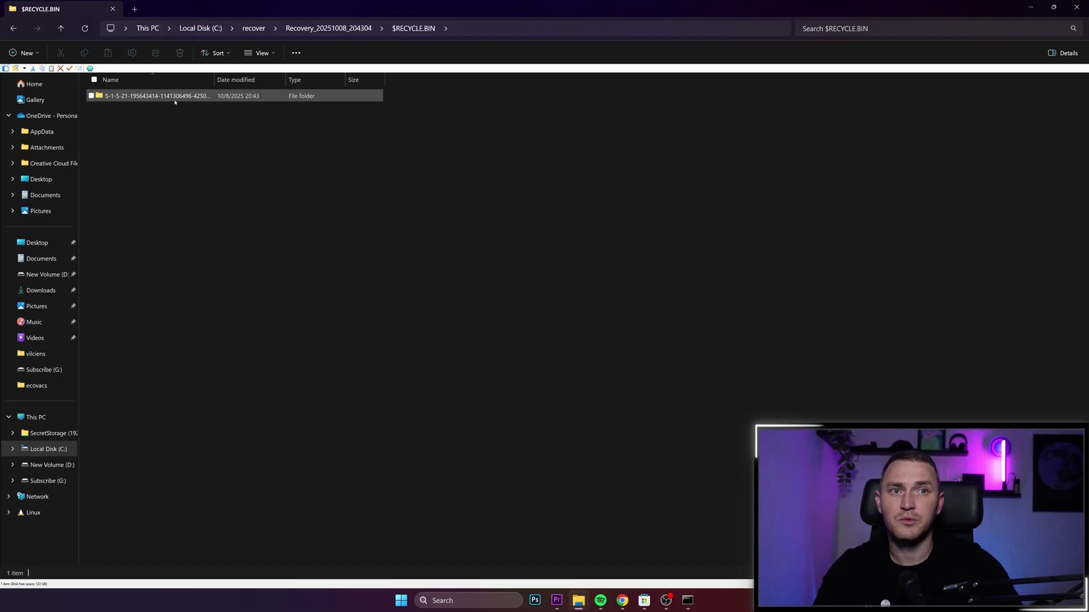
double_click(175, 100)
mouse_move(169, 235)
mouse_down()
mouse_move(127, 91)
mouse_move(178, 241)
mouse_up()
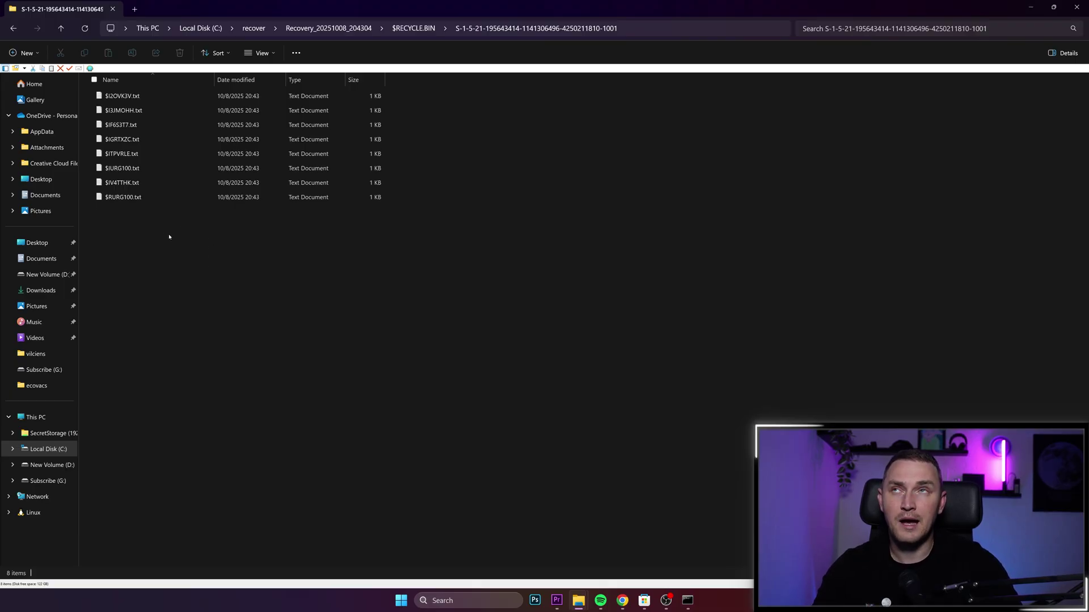
drag(189, 237, 149, 94)
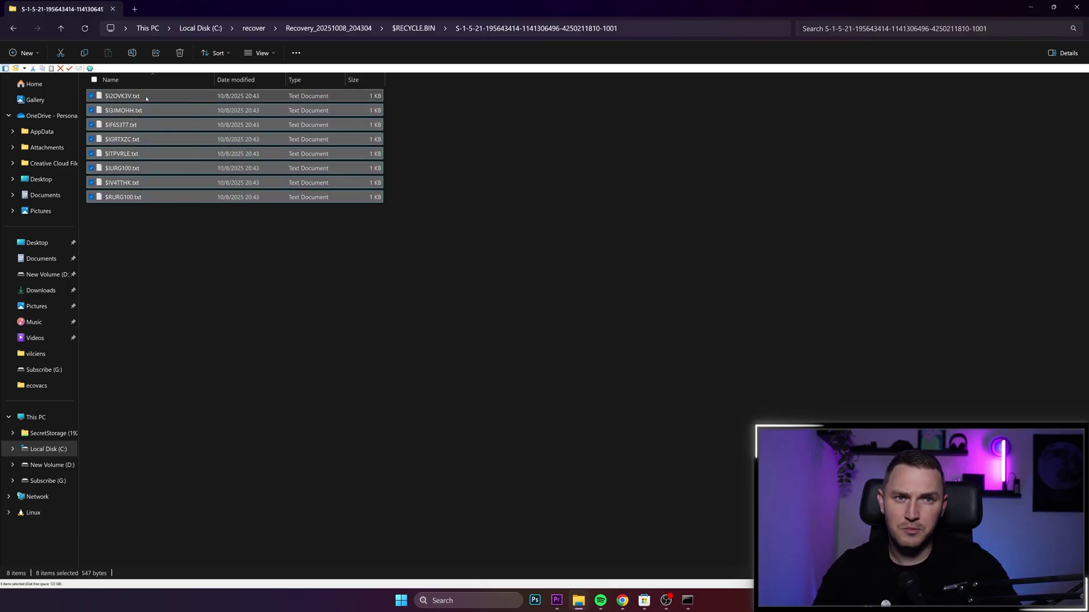
click(469, 262)
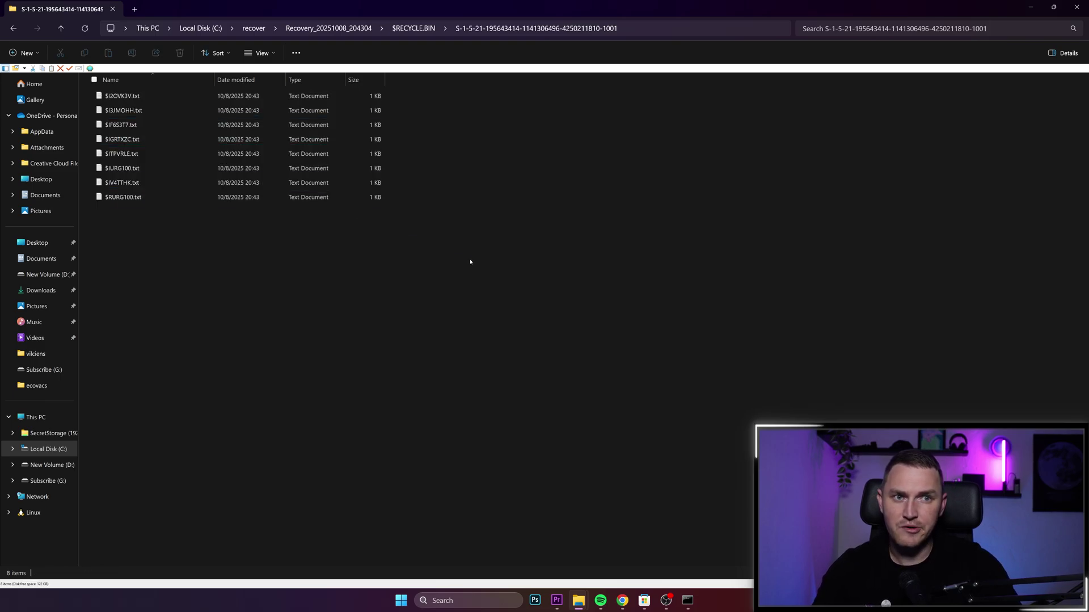
Step: Open $RURG100.txt in Notepad to show "Don't forget to subscribe to this video"
double_click(123, 199)
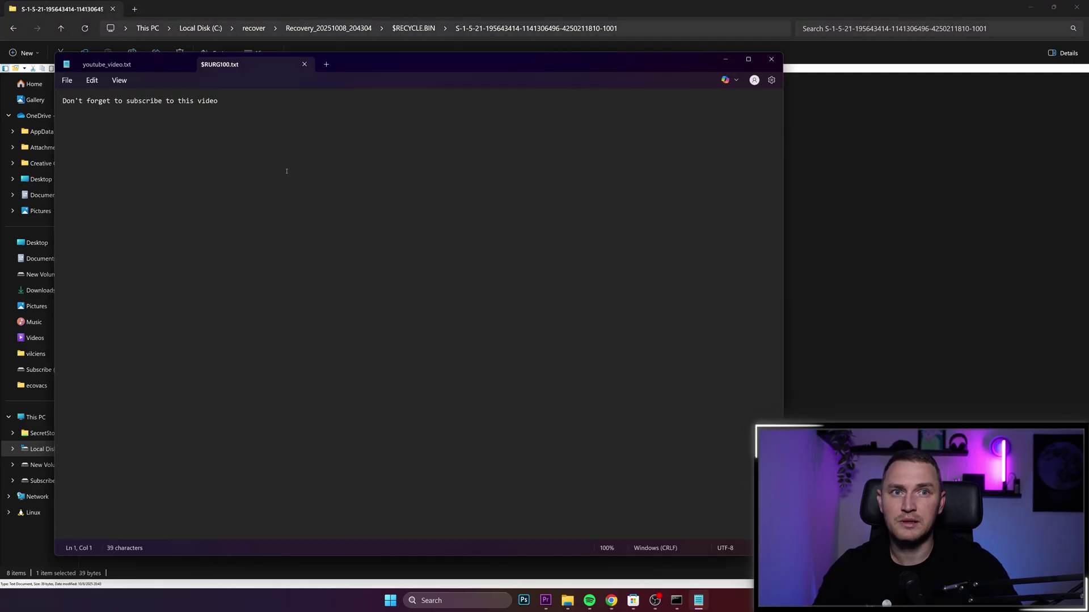
click(286, 171)
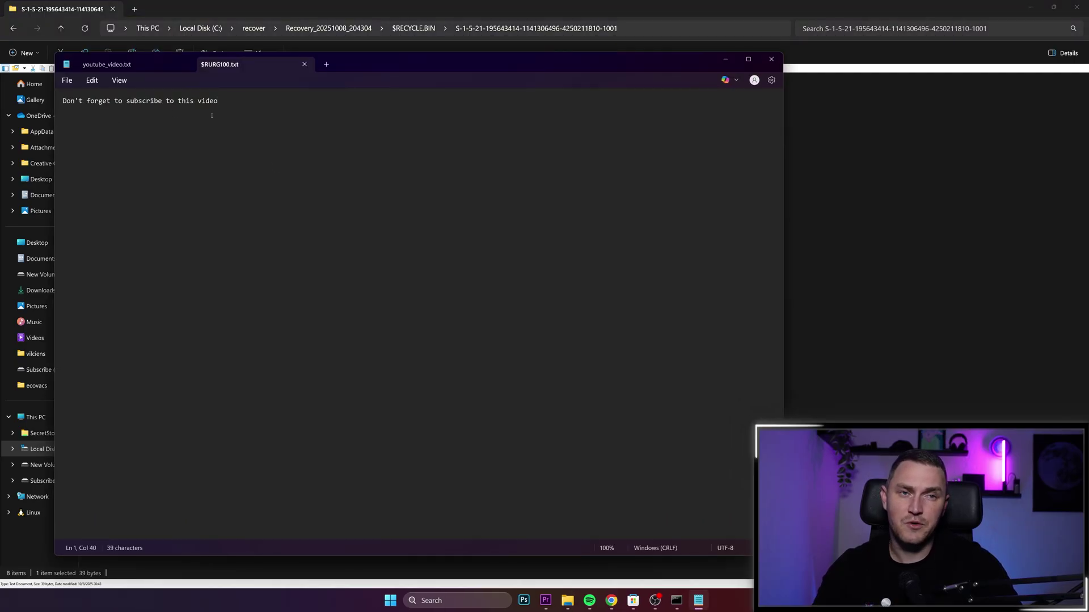